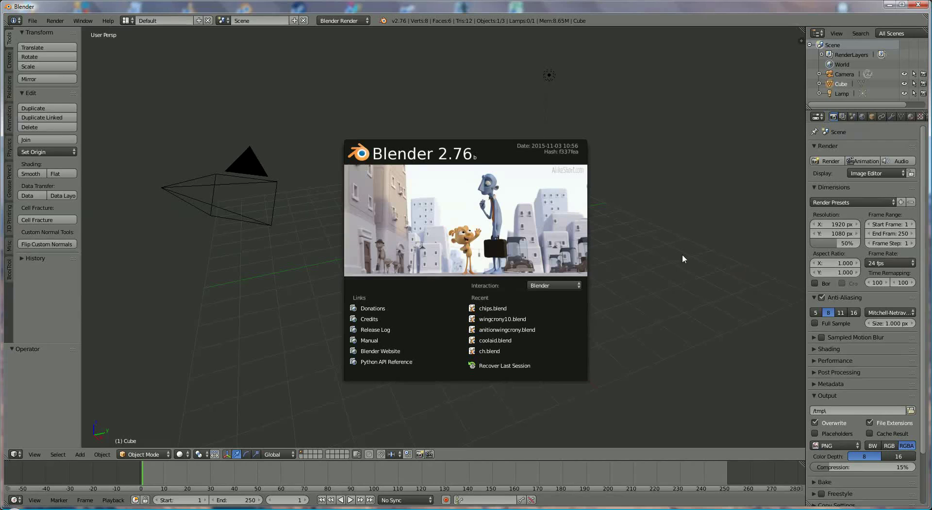
Step: Close the splash screen and start the Screencast Keys display from the N-panel
left_click(644, 229)
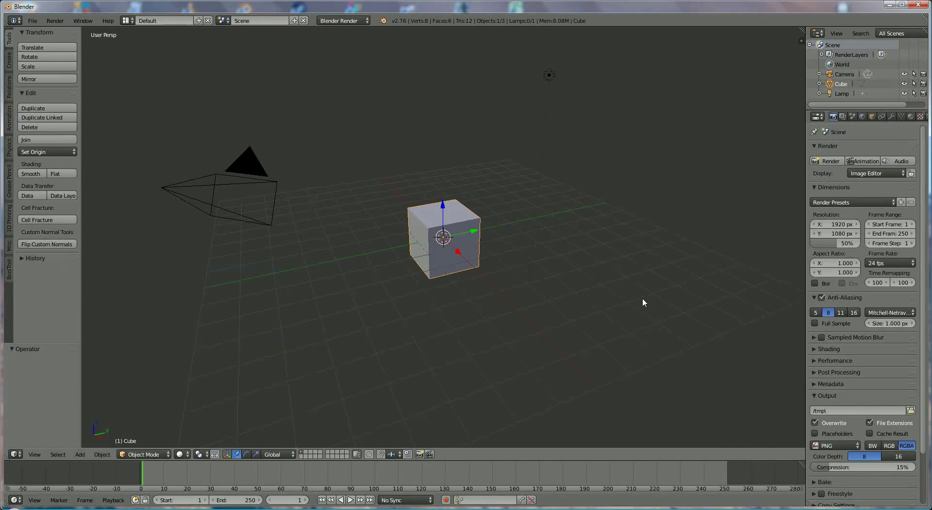
key("n")
scroll(740, 386, "down", 5)
scroll(740, 387, "down", 3)
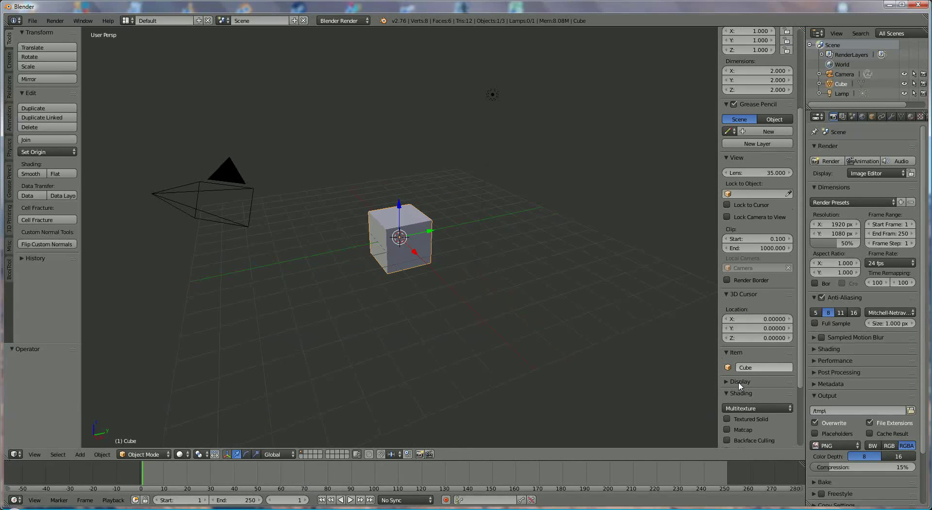
scroll(740, 386, "down", 2)
scroll(740, 386, "down", 2)
left_click(760, 439)
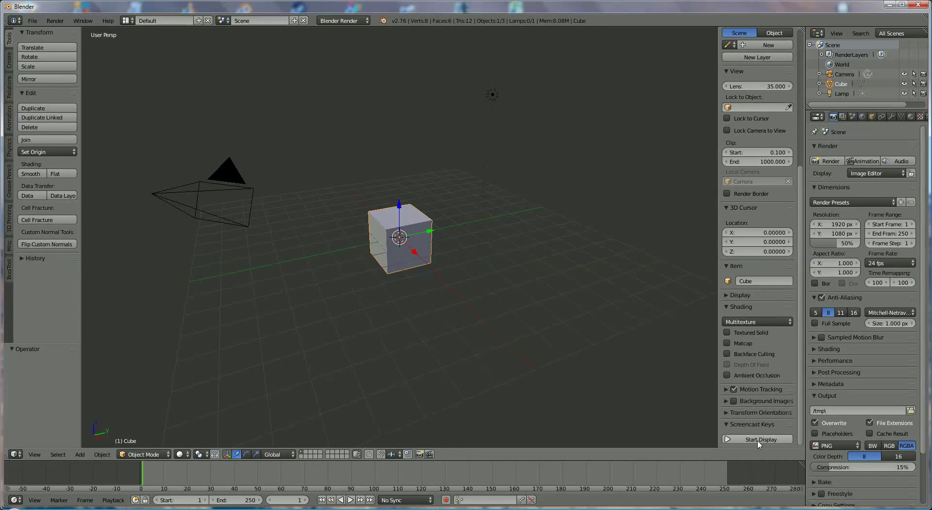
Step: Set the Screencast Keys mouse display to Text
scroll(757, 408, "down", 4)
scroll(758, 404, "down", 3)
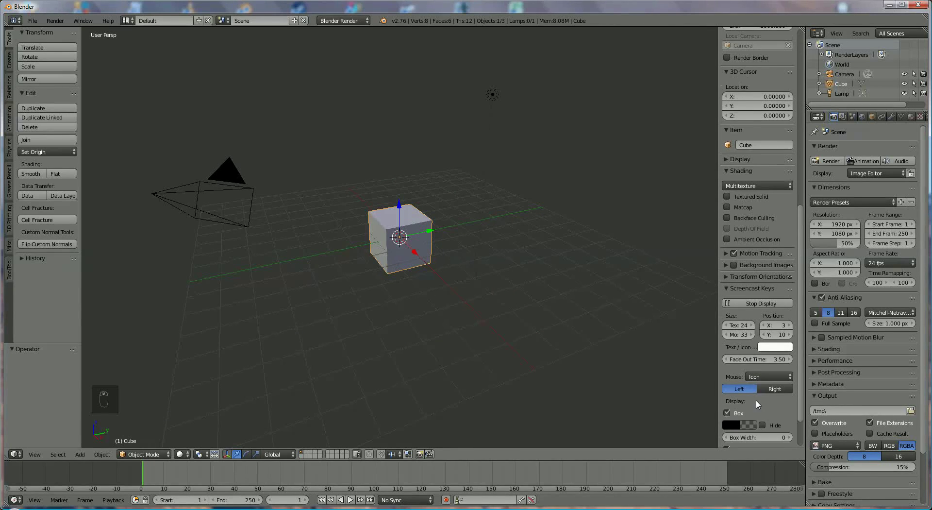
left_click(769, 377)
left_click(761, 347)
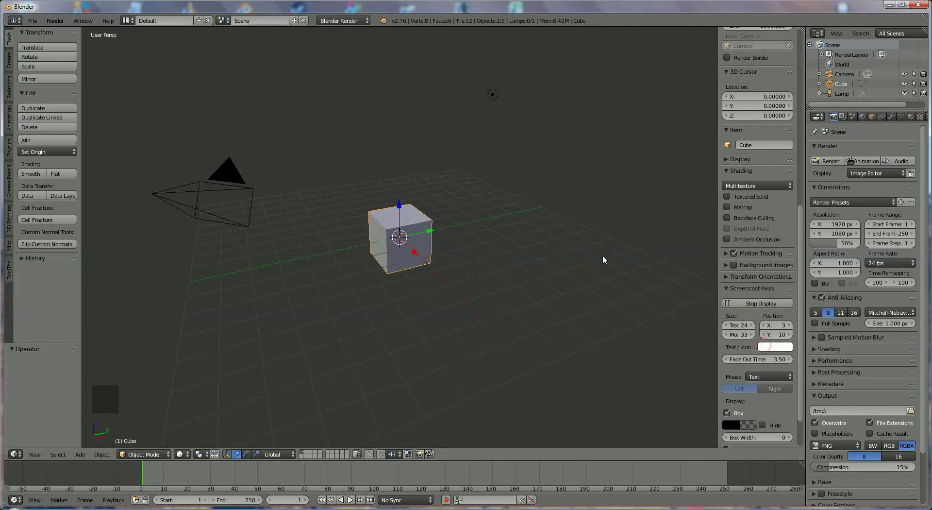
scroll(603, 255, "up", 3)
scroll(605, 255, "up", 2)
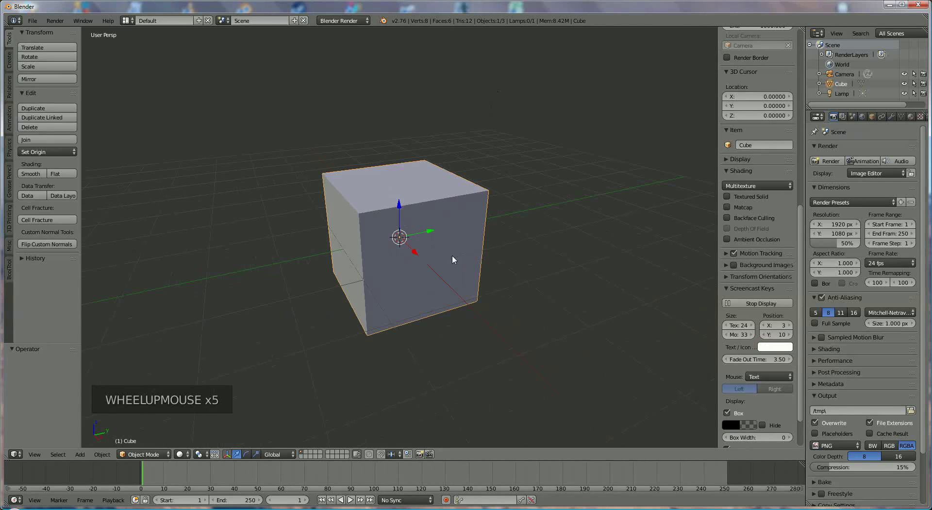
Step: Delete the default cube and add a cylinder mesh
key("Delete")
left_click(377, 204)
scroll(297, 356, "down", 3)
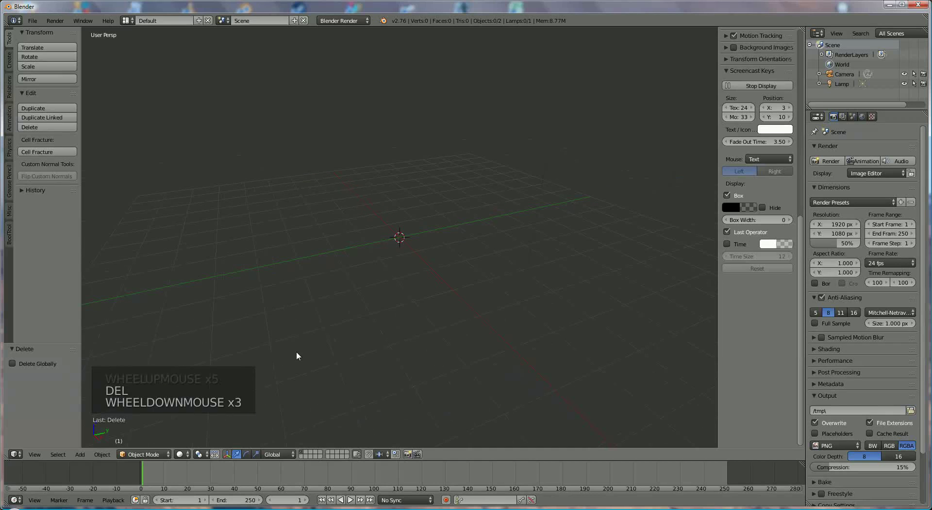
left_click(85, 454)
mouse_move(109, 442)
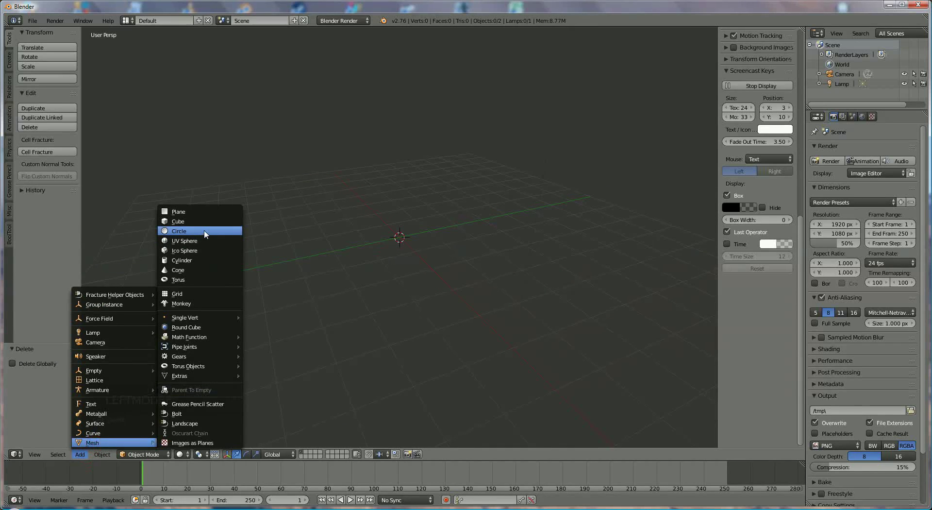
left_click(204, 260)
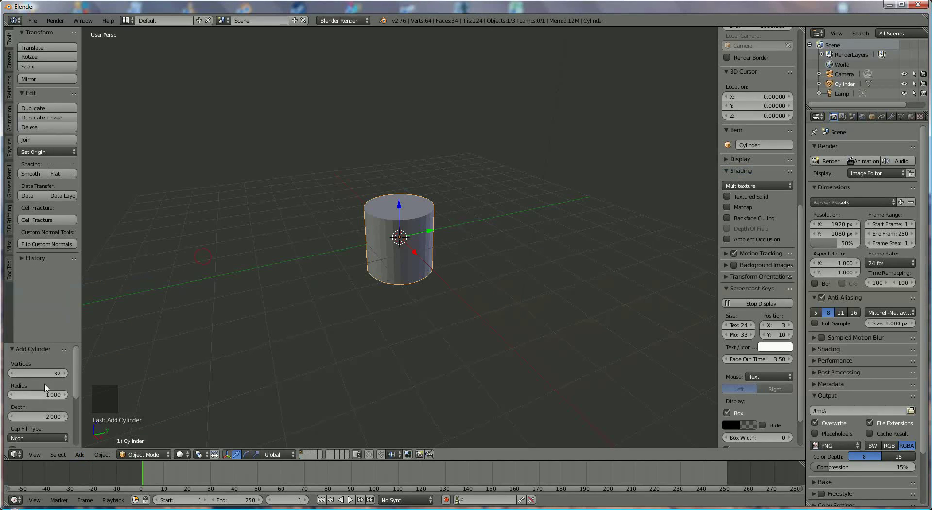
Step: Give the cylinder 100 vertices and rotate it 90° about Y
left_click(52, 372)
type("00")
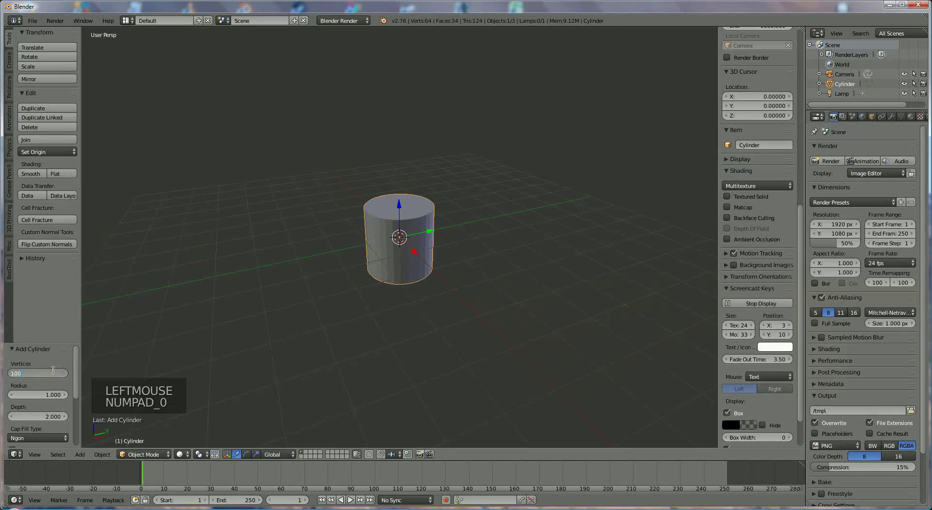
key("Return")
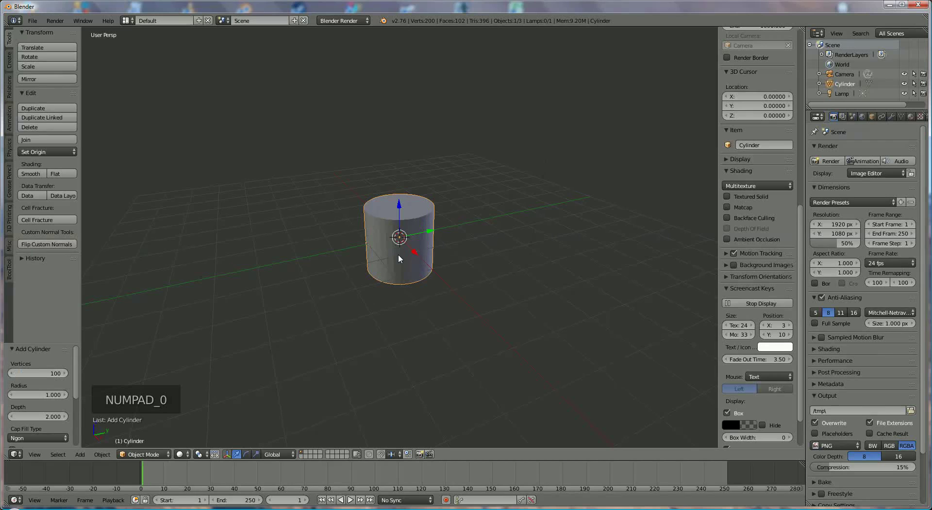
type("r")
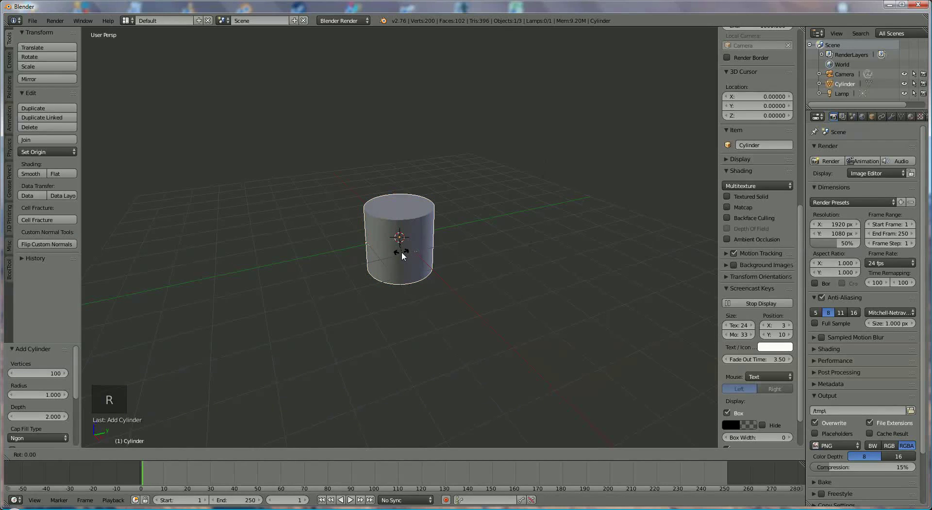
type("y90")
key("Return")
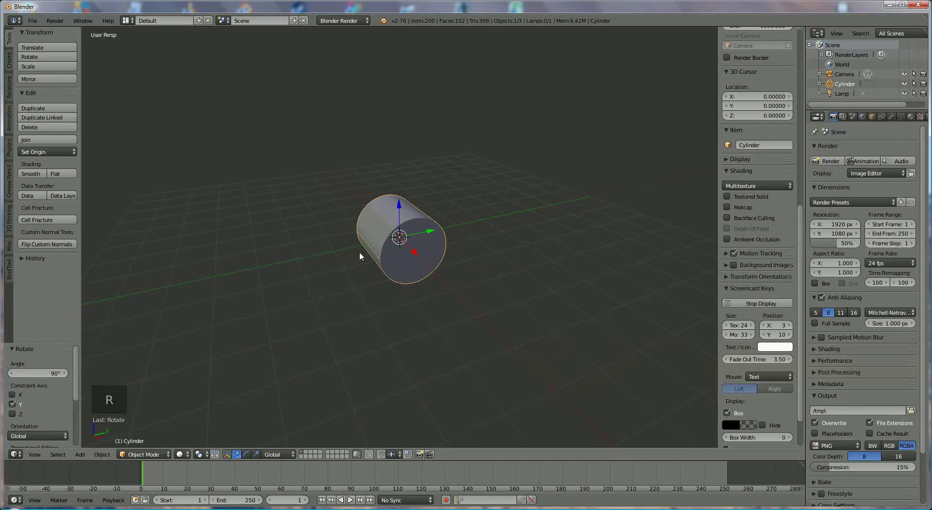
Step: Add a 100-vertex circle and raise it to about Z 1.66 above the cylinder
left_click(80, 454)
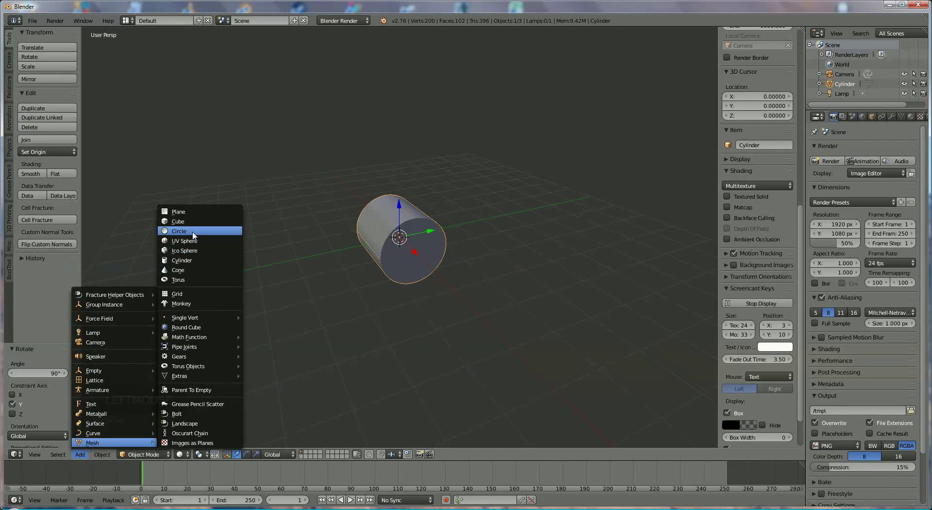
left_click(193, 232)
left_click(58, 372)
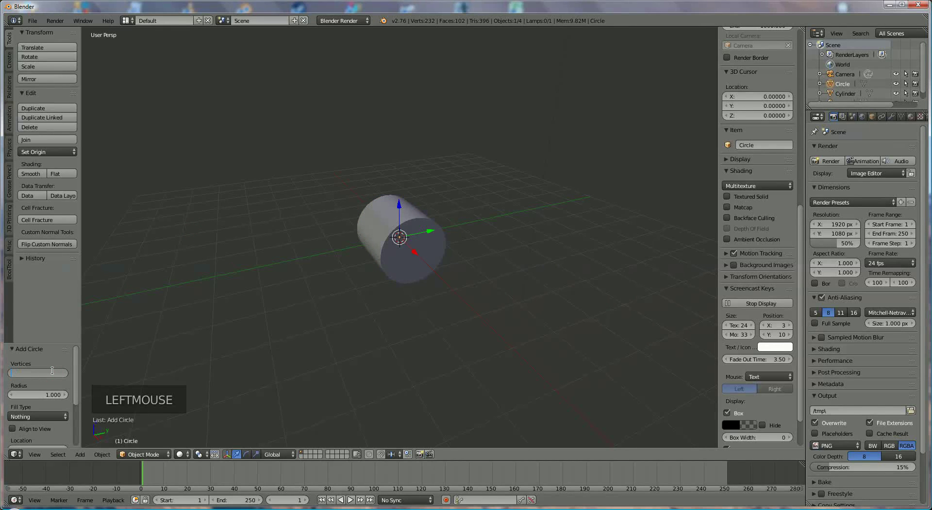
type("100")
key("Return")
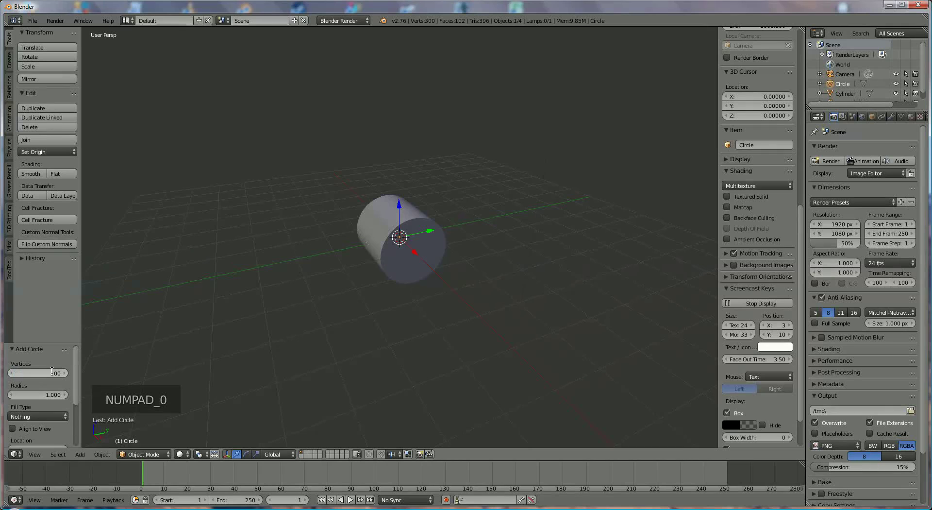
left_click_drag(401, 207, 392, 149)
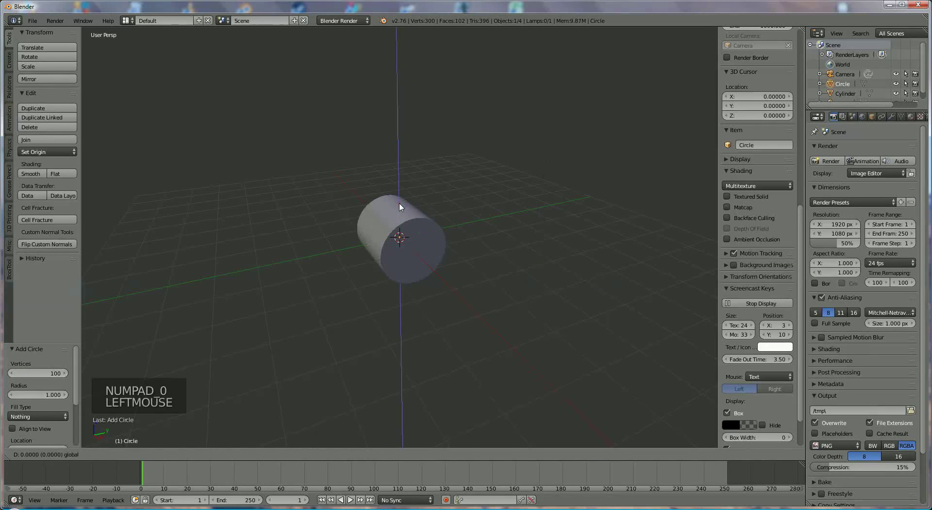
left_click(392, 153)
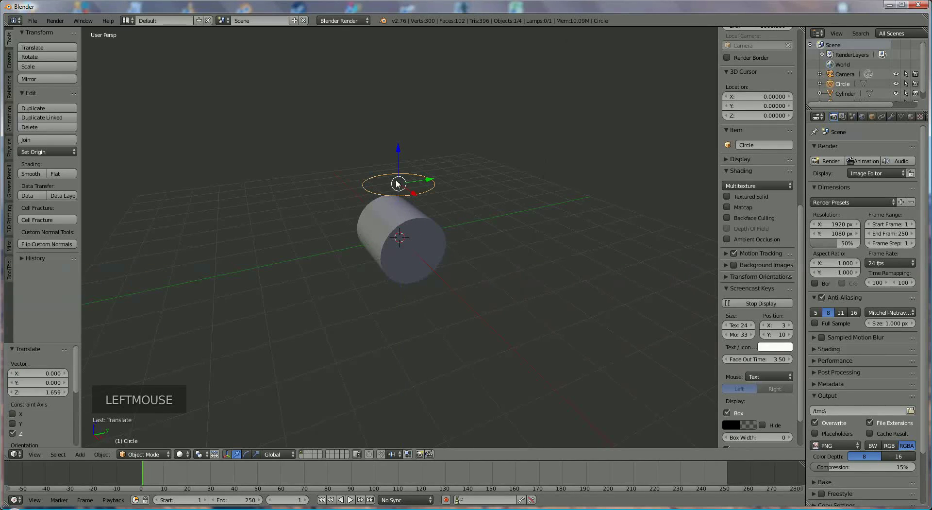
Step: Enter Edit Mode and grid-fill the circle with faces
left_click(126, 453)
left_click(142, 434)
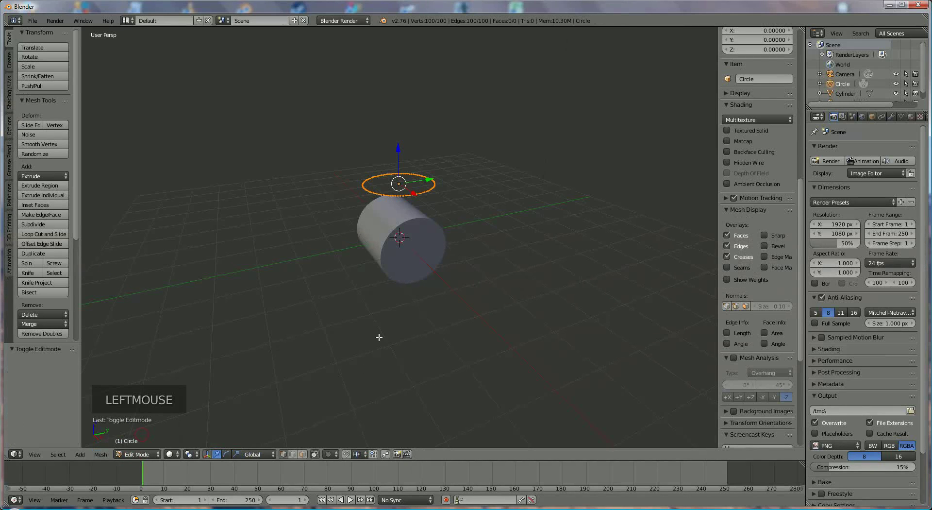
scroll(388, 335, "up", 2)
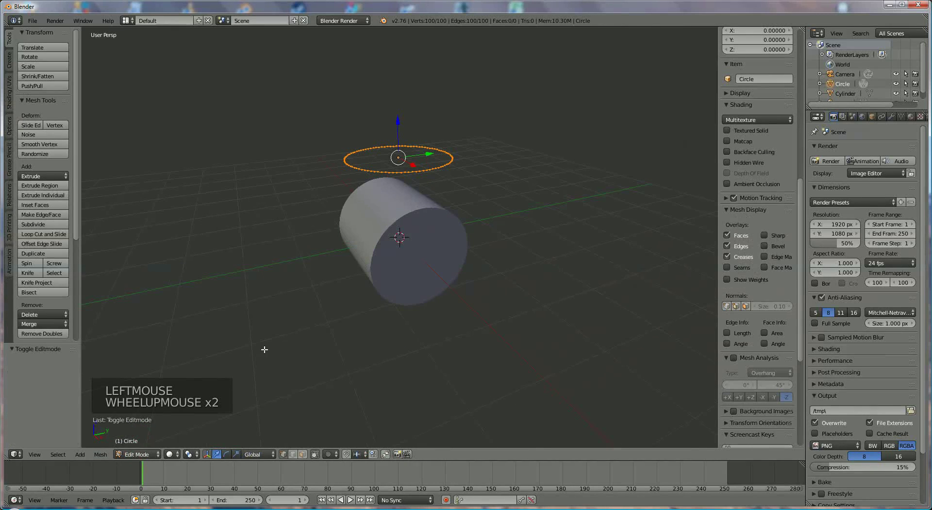
left_click(101, 454)
mouse_move(124, 308)
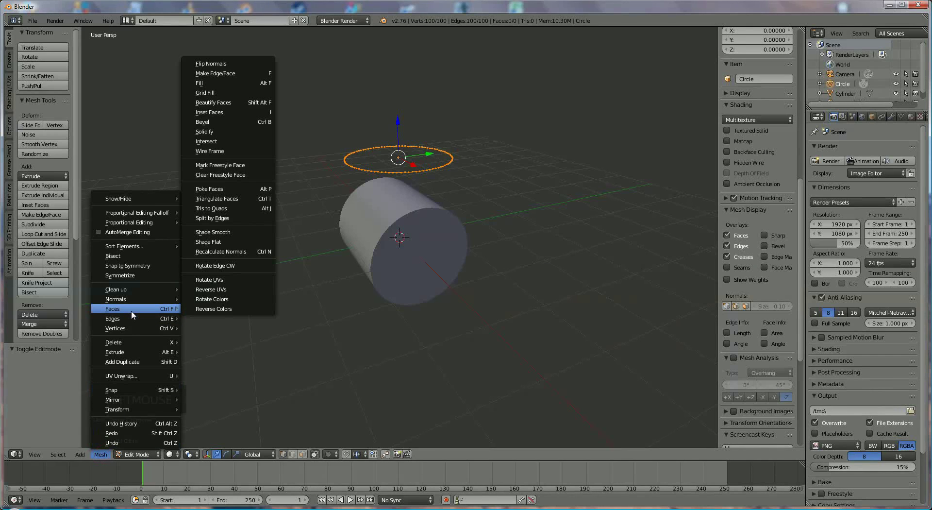
left_click(250, 93)
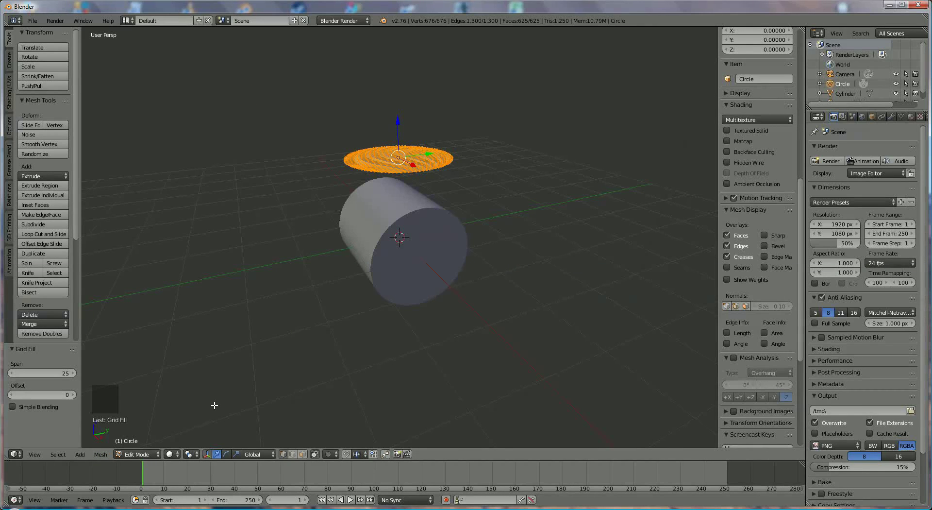
Step: Extrude the filled circle about 0.063 upward along Z
key("e")
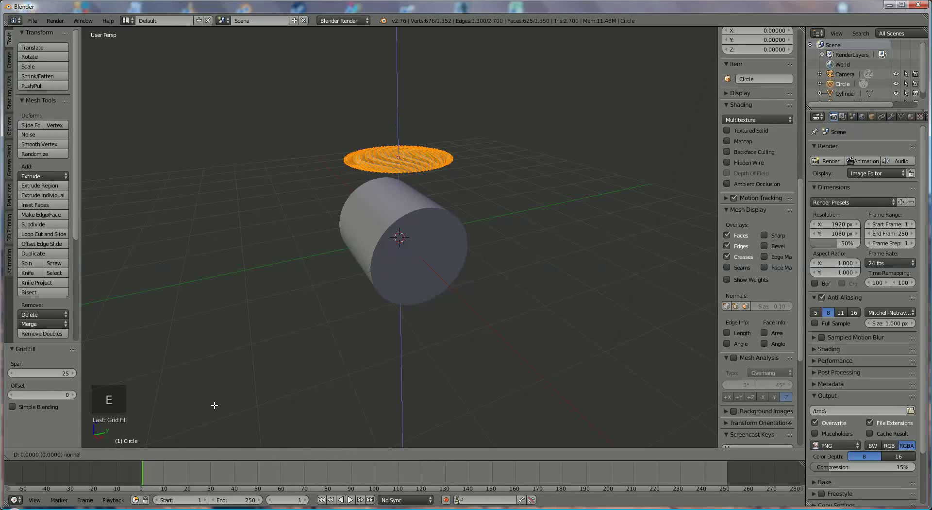
key("z")
key("z")
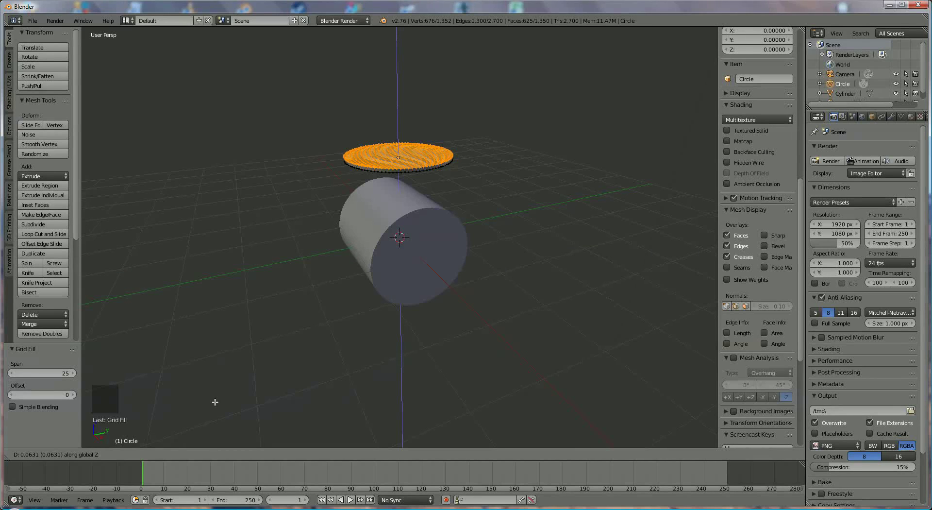
left_click(215, 402)
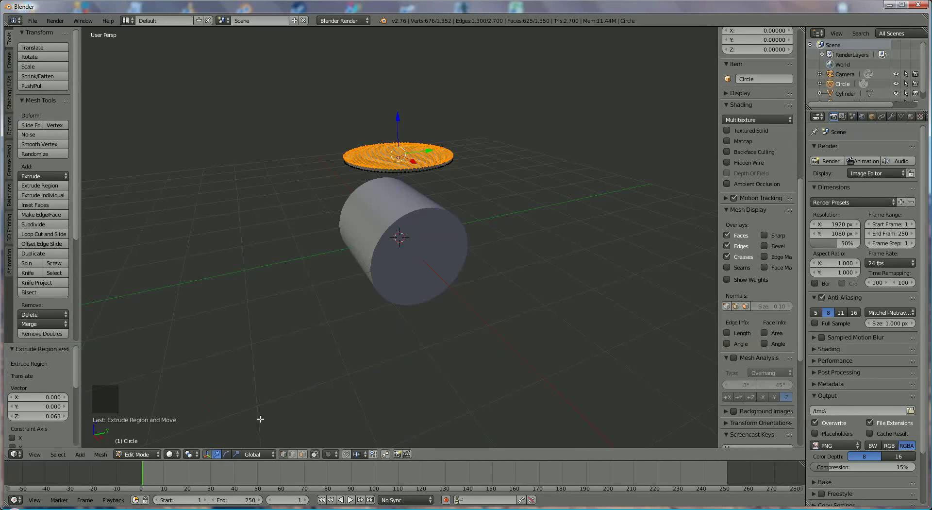
left_click(159, 453)
Step: Return to Object Mode, zoom in on the disc above the cylinder, and select it
left_click(150, 444)
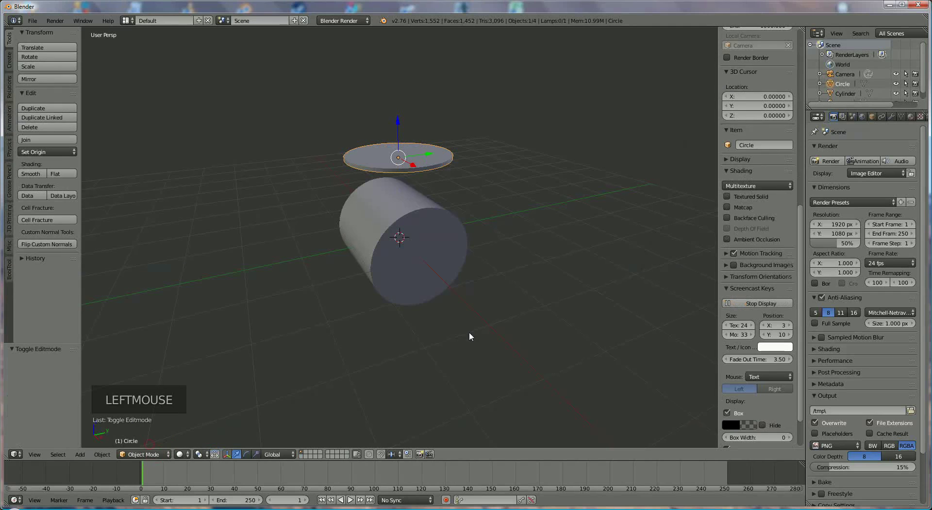
mouse_move(469, 331)
middle_mouse_down()
mouse_move(364, 321)
mouse_move(389, 326)
middle_mouse_up()
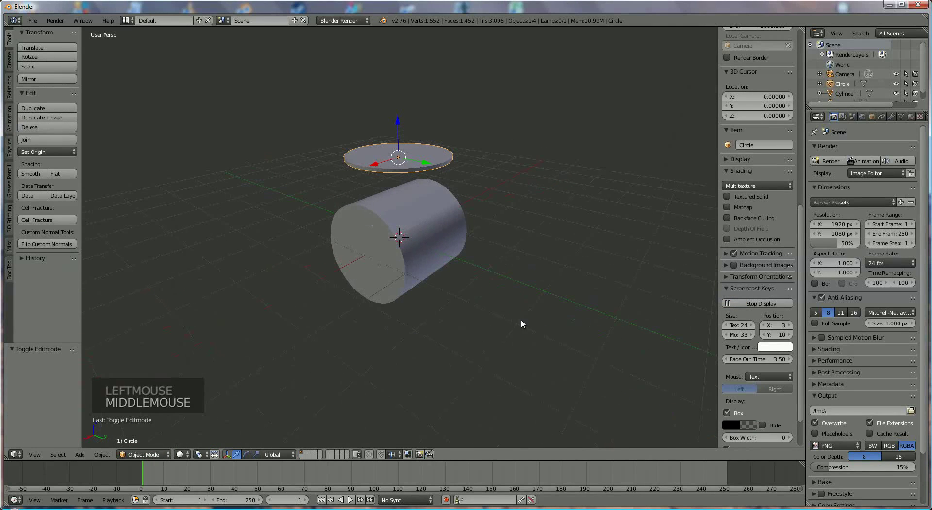
mouse_move(487, 251)
middle_mouse_down("shift")
mouse_move(464, 322)
mouse_move(443, 210)
middle_mouse_up("shift")
scroll(465, 318, "up", 2)
right_click(413, 190)
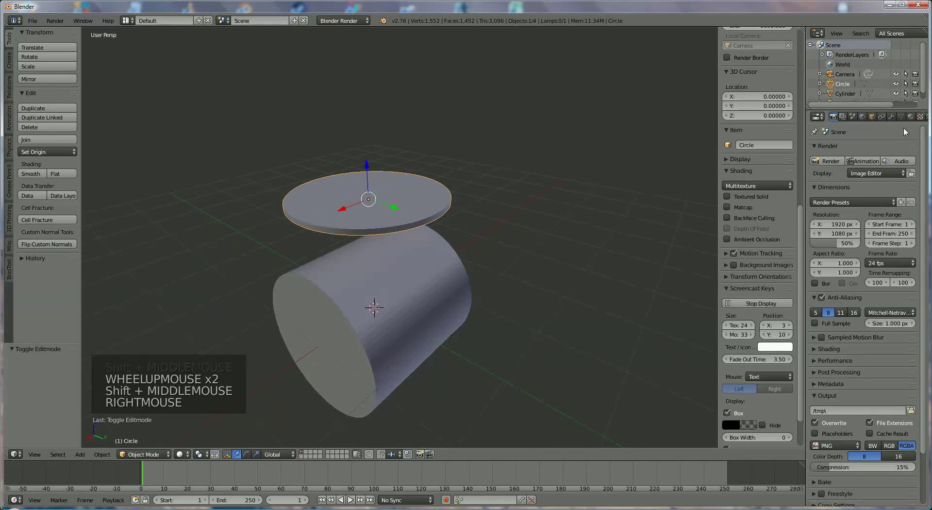
Step: Apply a Simple Deform modifier with Cylinder origin and Lock X Axis to the disc
left_click(891, 117)
left_click(858, 148)
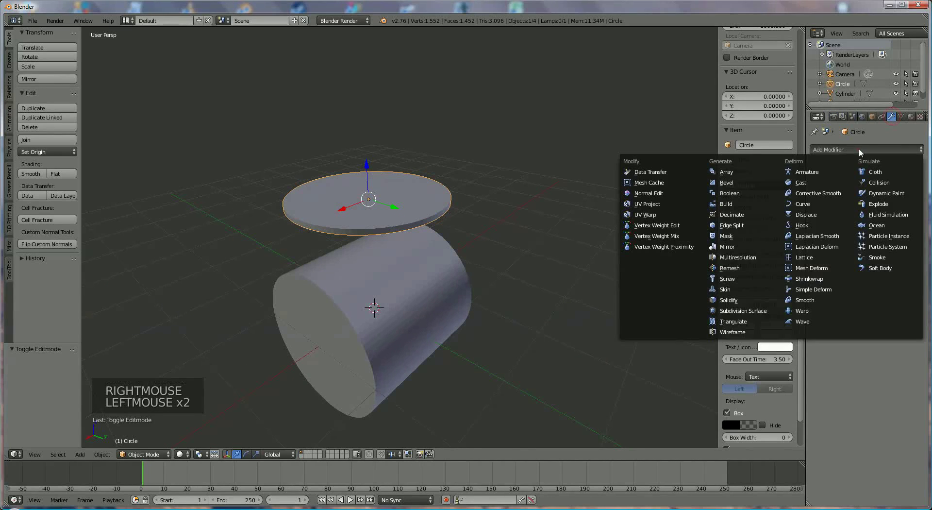
left_click(834, 290)
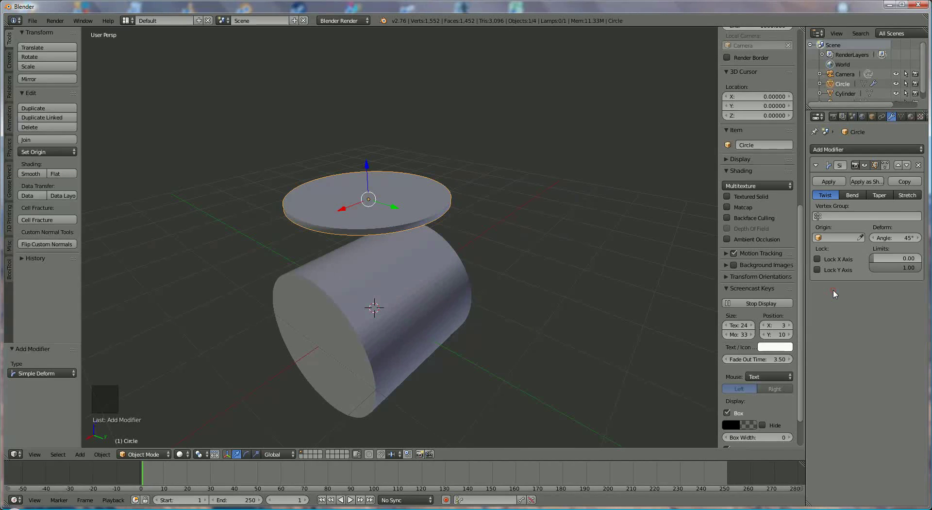
left_click(817, 260)
left_click(831, 237)
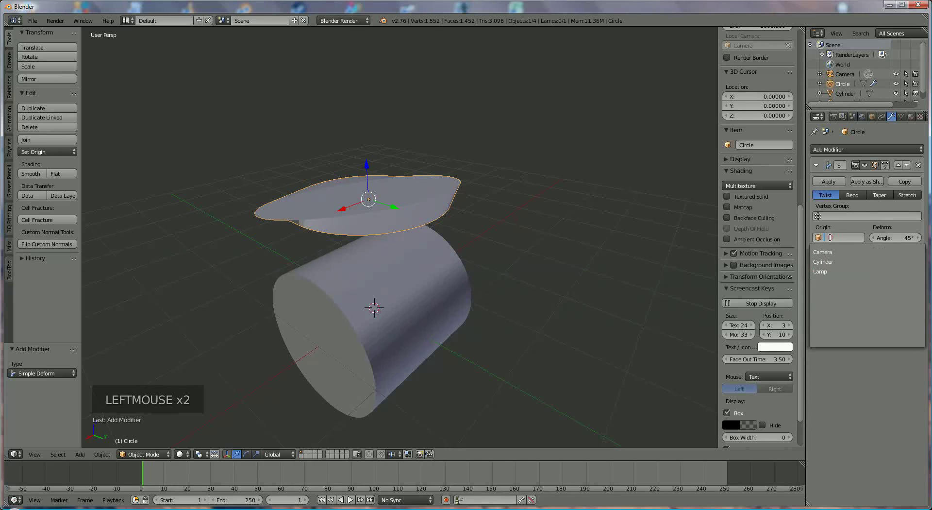
left_click(824, 261)
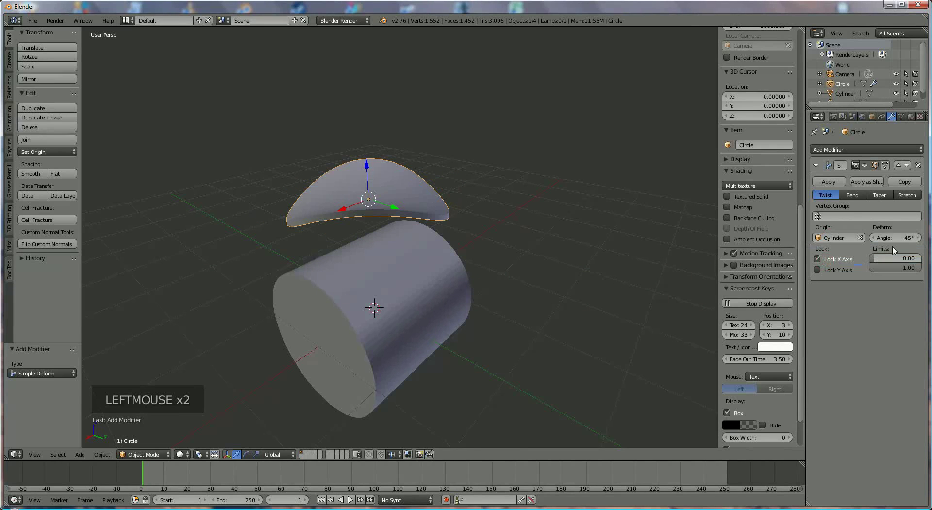
mouse_move(553, 274)
middle_mouse_down()
mouse_move(535, 241)
mouse_move(456, 239)
mouse_move(460, 254)
mouse_move(537, 259)
middle_mouse_up()
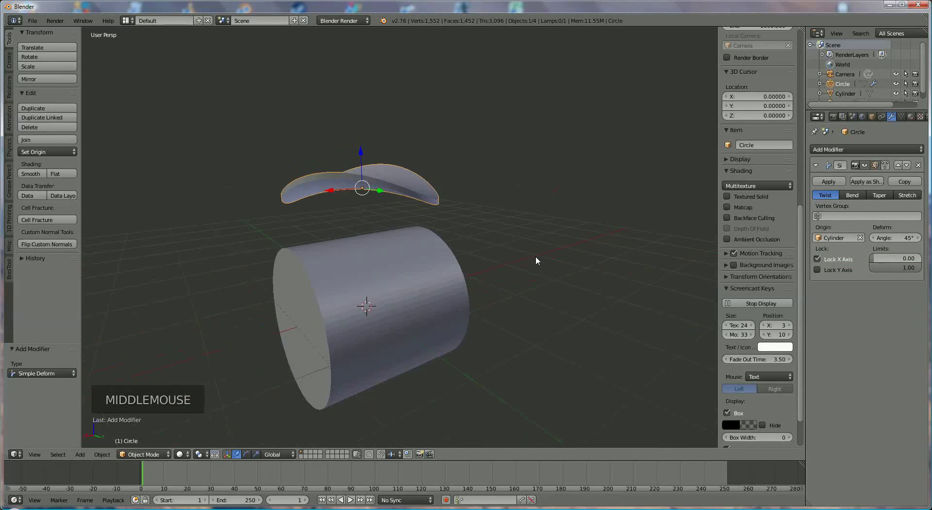
left_click(829, 182)
Step: Delete the cylinder, leaving the bent chip
right_click(355, 289)
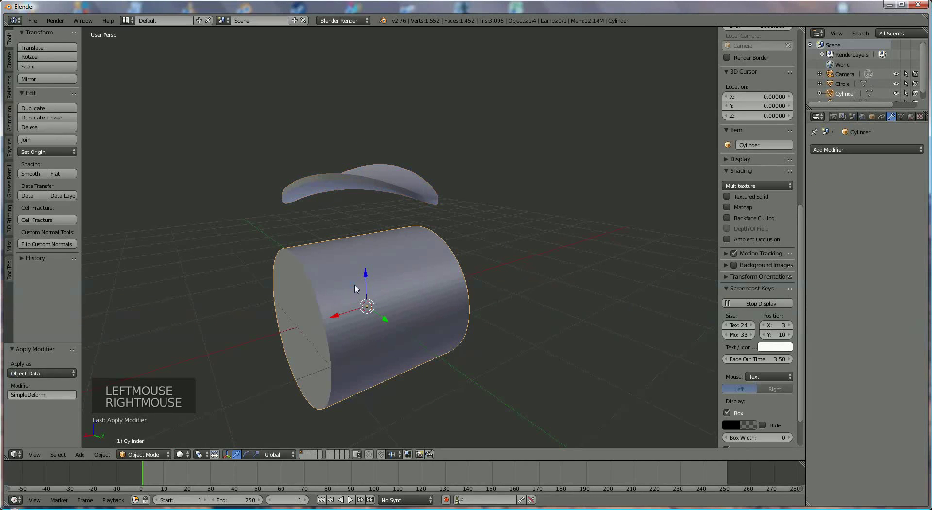
key("Delete")
left_click(379, 304)
middle_click_drag(383, 307, 463, 325)
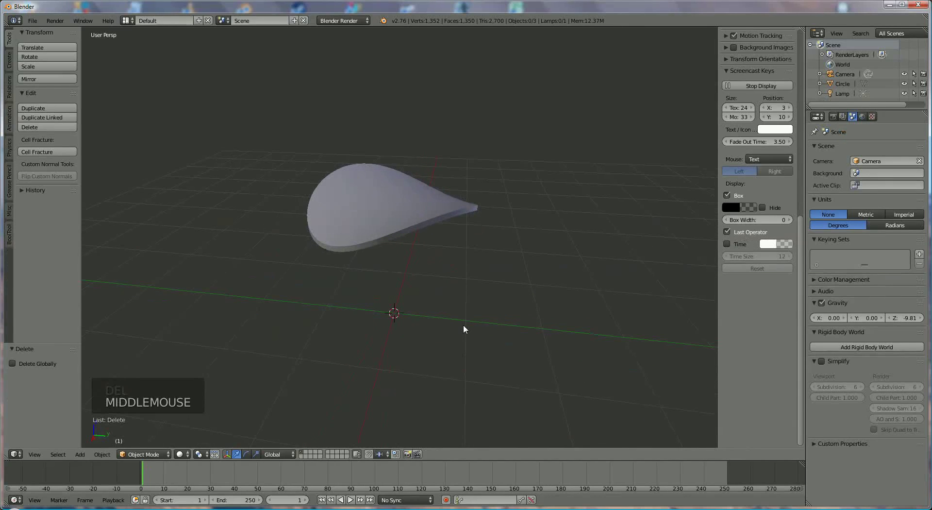
Step: Add a Subdivision Surface modifier at view level 2 to the chip and apply it
right_click(369, 204)
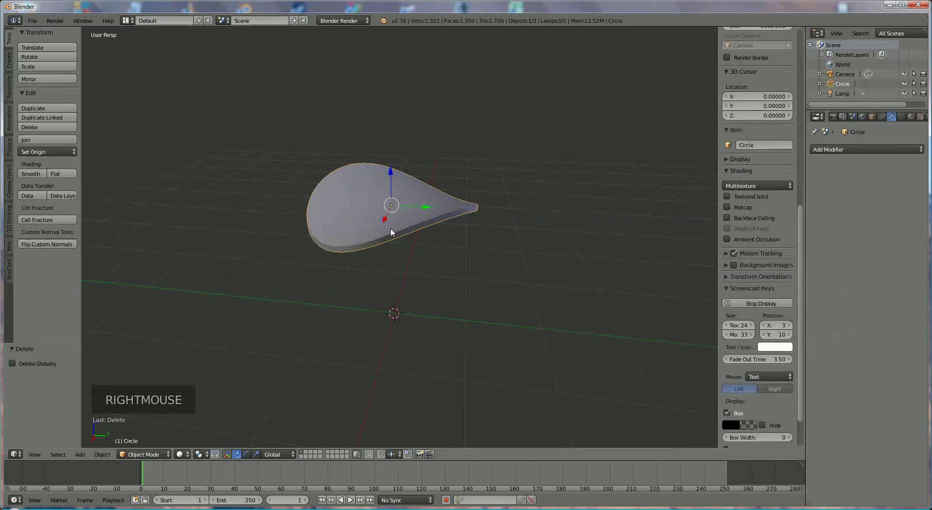
left_click(869, 150)
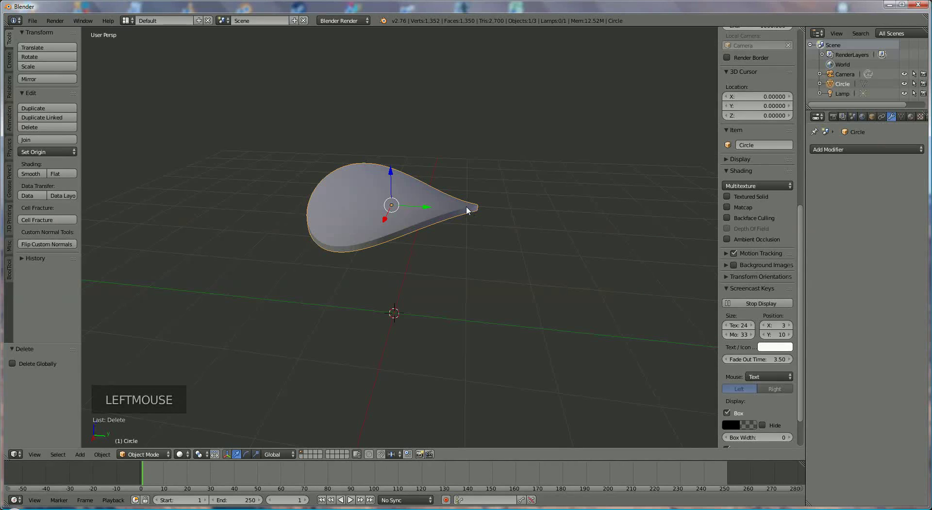
left_click(820, 151)
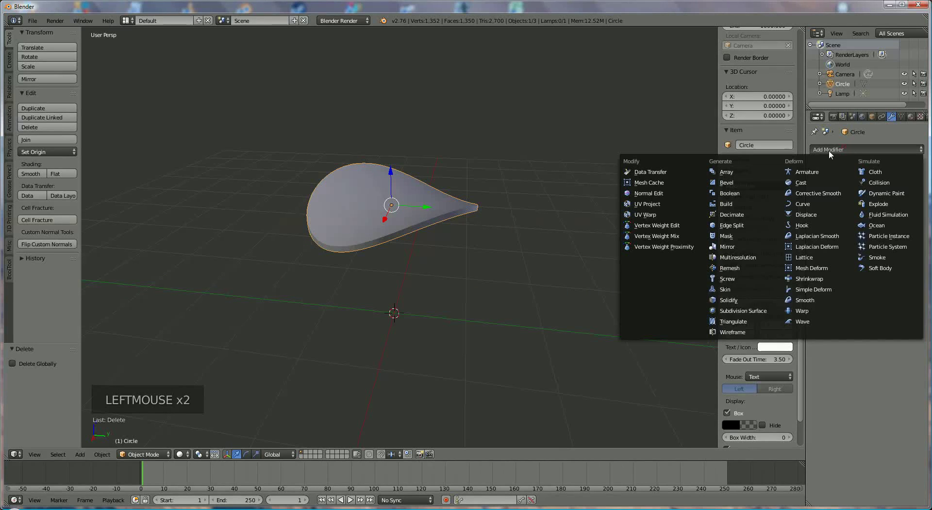
left_click(743, 312)
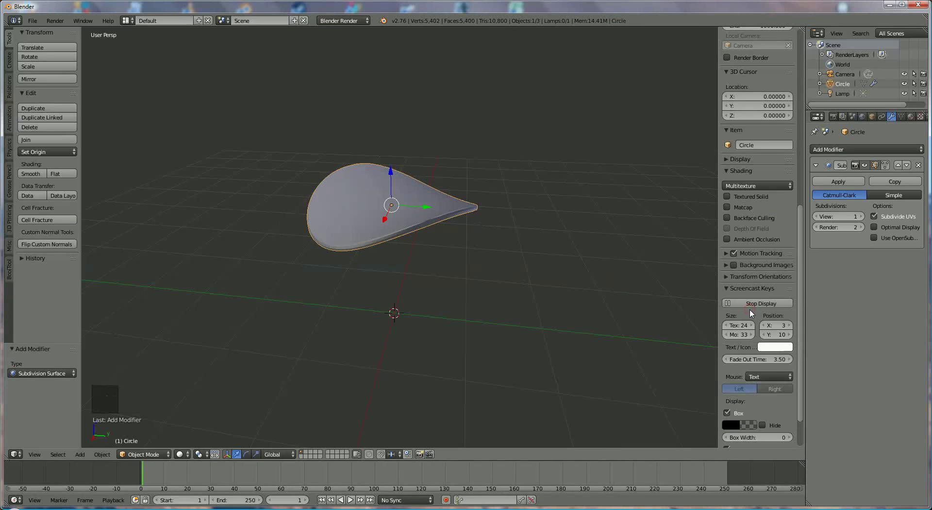
left_click(860, 217)
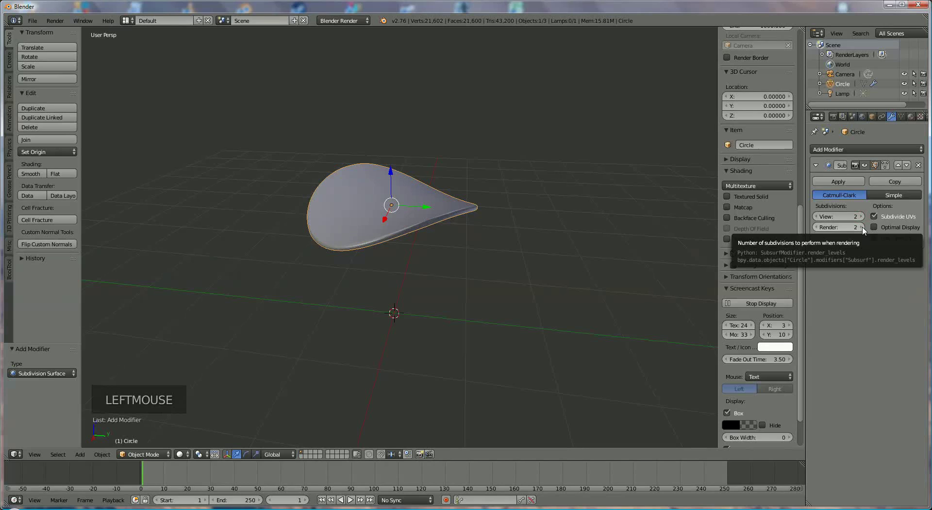
left_click(849, 182)
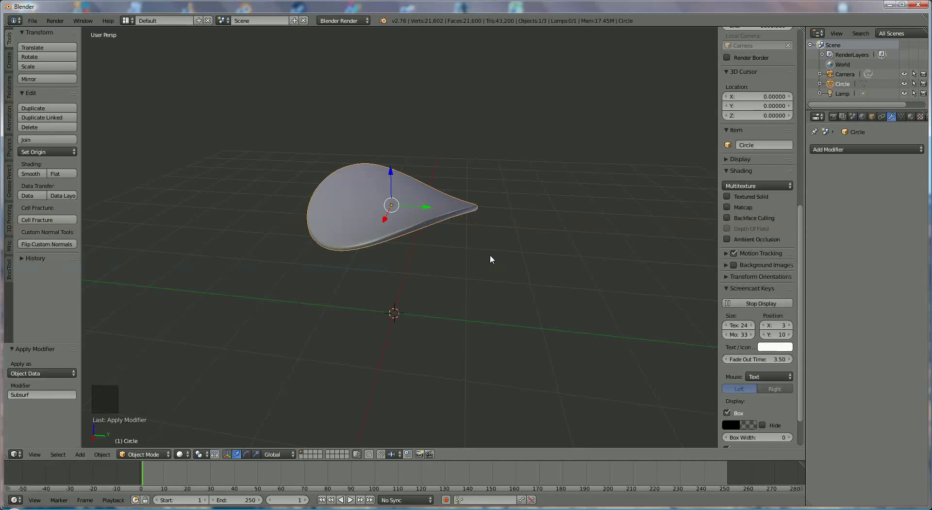
Step: Switch to the camera view with Numpad 0 and zoom in
key("KP_0")
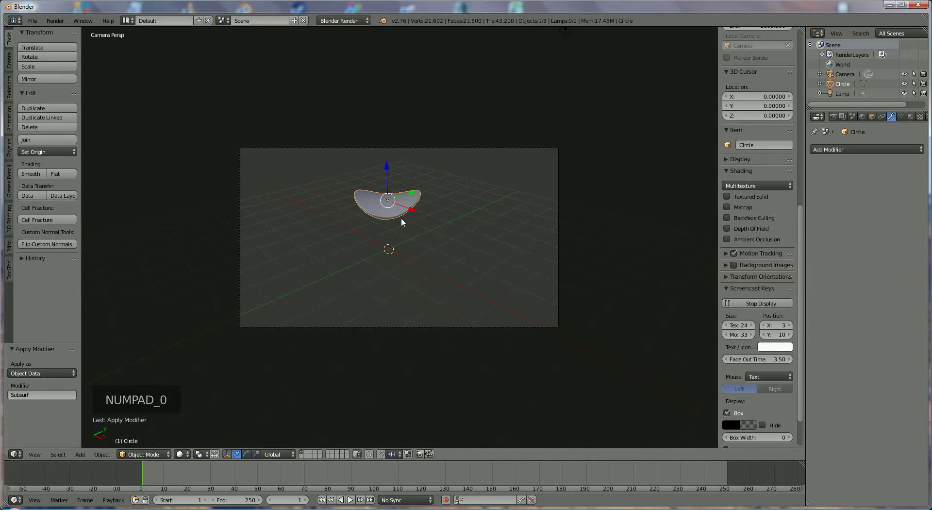
middle_click_drag(438, 244, 402, 235)
key("KP_0")
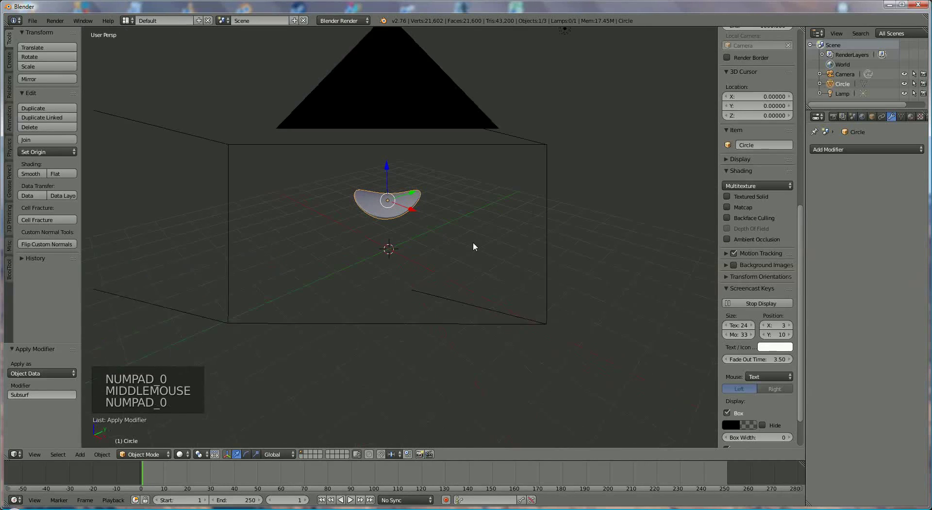
scroll(730, 188, "up", 2)
scroll(735, 186, "up", 6)
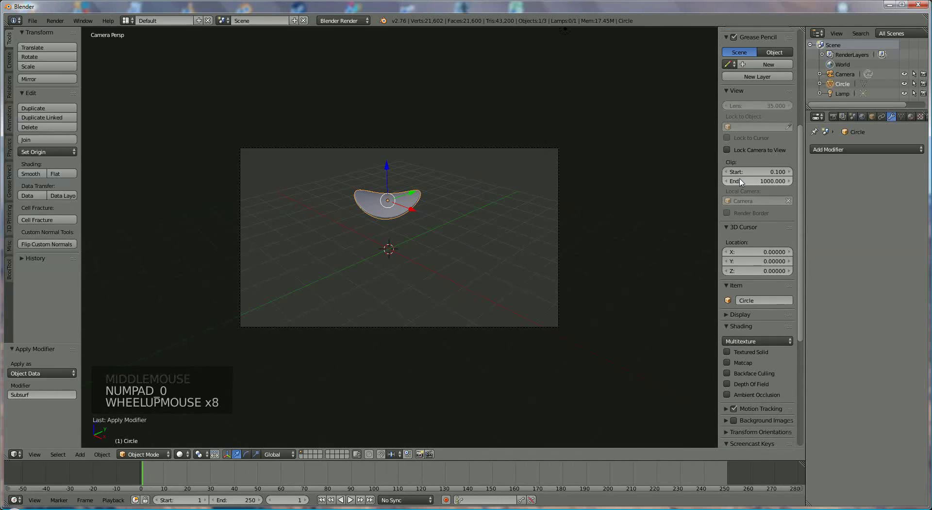
scroll(739, 183, "up", 2)
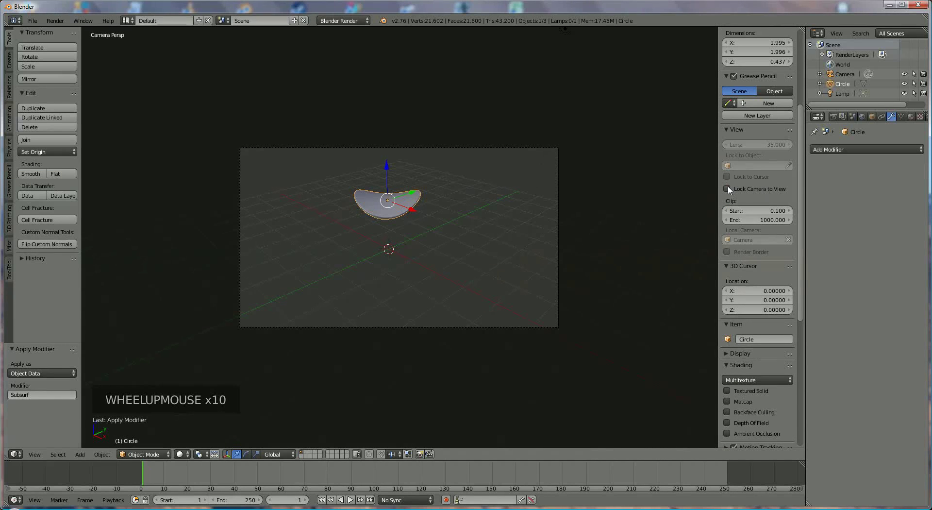
Step: Using Lock Camera to View, frame the chip large and centred, then unlock it
left_click(727, 189)
mouse_move(391, 233)
middle_mouse_down()
mouse_move(359, 240)
mouse_move(413, 250)
mouse_move(414, 271)
mouse_move(435, 249)
mouse_move(432, 287)
mouse_move(448, 212)
middle_mouse_up()
scroll(415, 270, "up", 2)
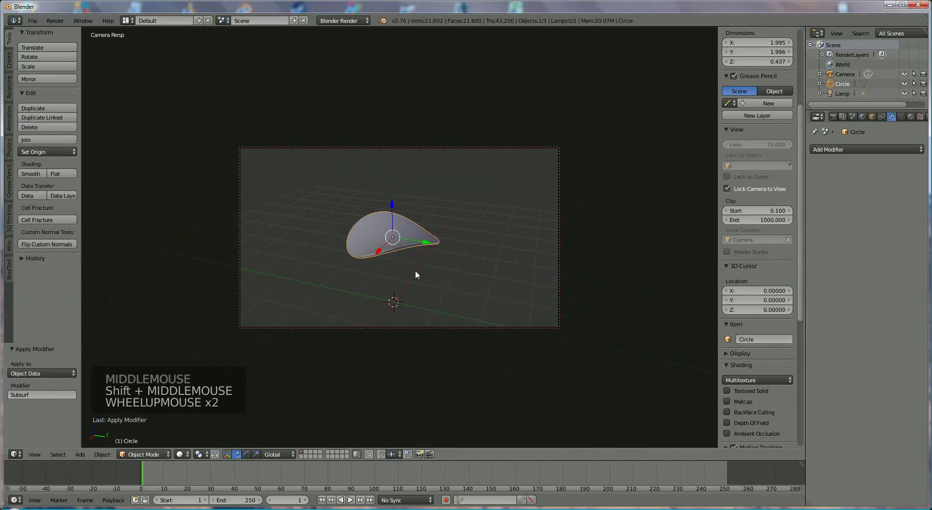
scroll(415, 275, "up", 3)
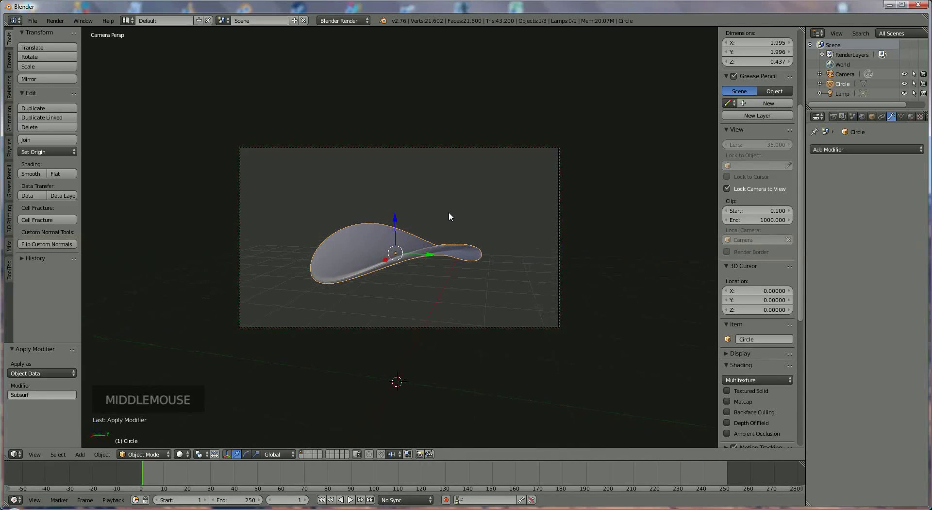
scroll(449, 213, "up", 1)
middle_click_drag(420, 251, 429, 238, "shift")
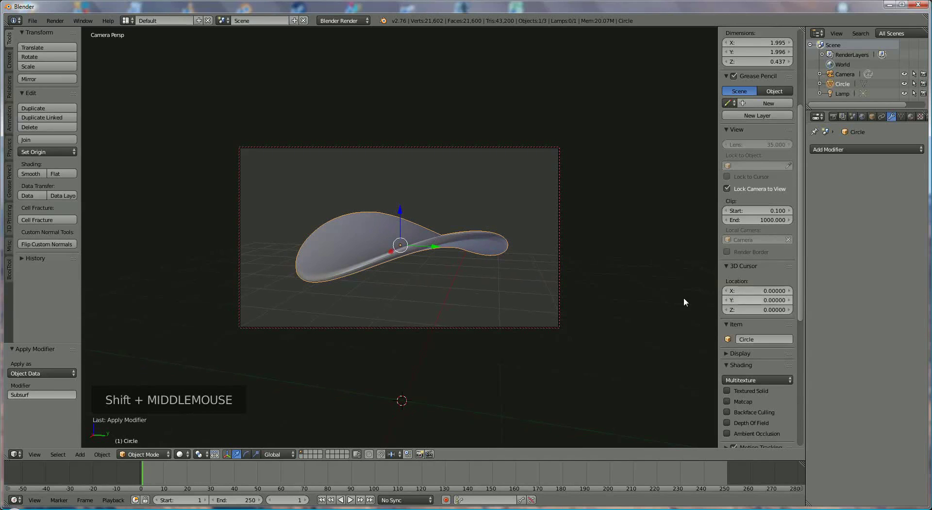
left_click(727, 189)
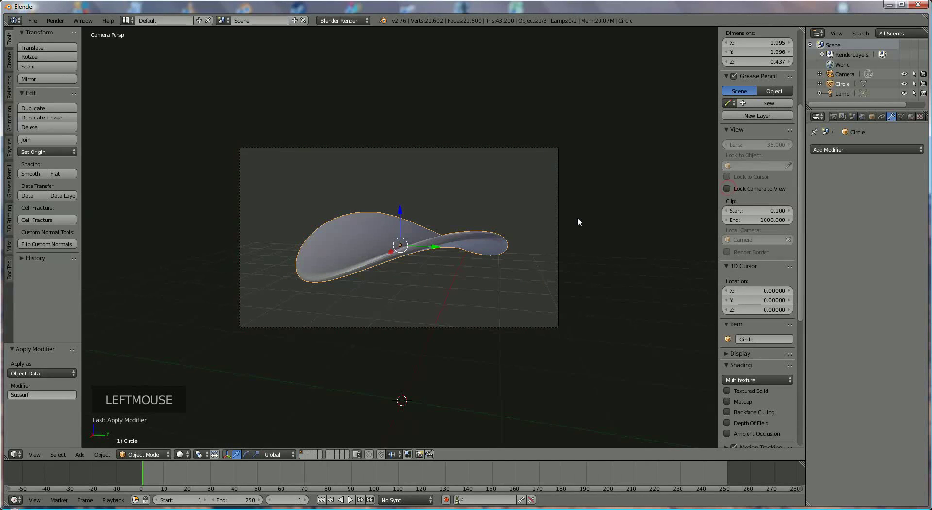
key("KP_0")
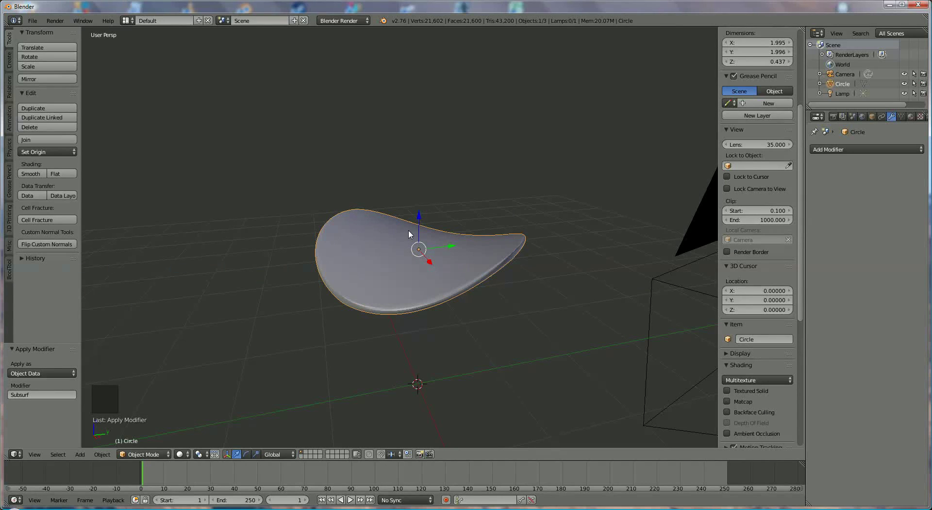
Step: Select the lamp and move it along X and down beside the chip
scroll(556, 232, "down", 3)
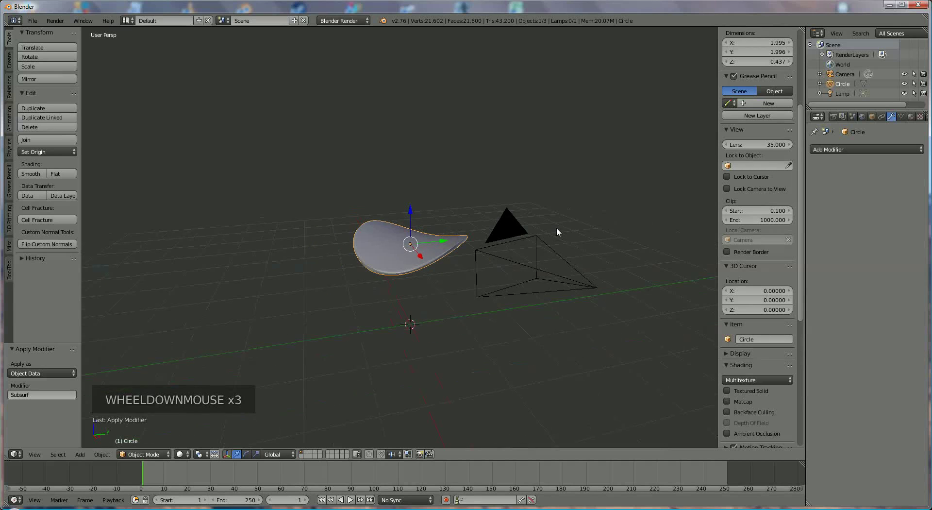
scroll(553, 231, "down", 1)
scroll(551, 231, "down", 1)
mouse_move(551, 231)
middle_mouse_down()
mouse_move(481, 240)
mouse_move(453, 189)
middle_mouse_up()
left_click(842, 95)
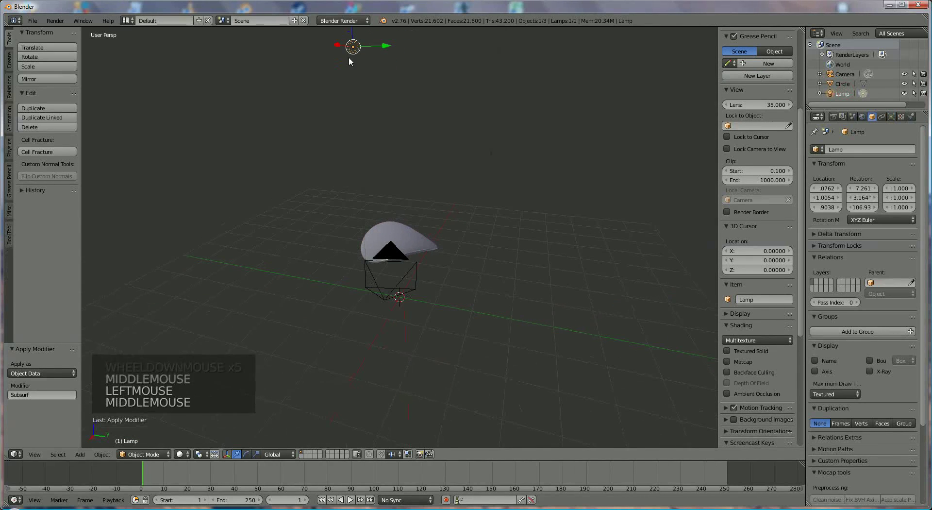
mouse_move(350, 57)
middle_mouse_down()
mouse_move(435, 198)
mouse_move(418, 200)
middle_mouse_up()
left_click_drag(630, 213, 448, 96)
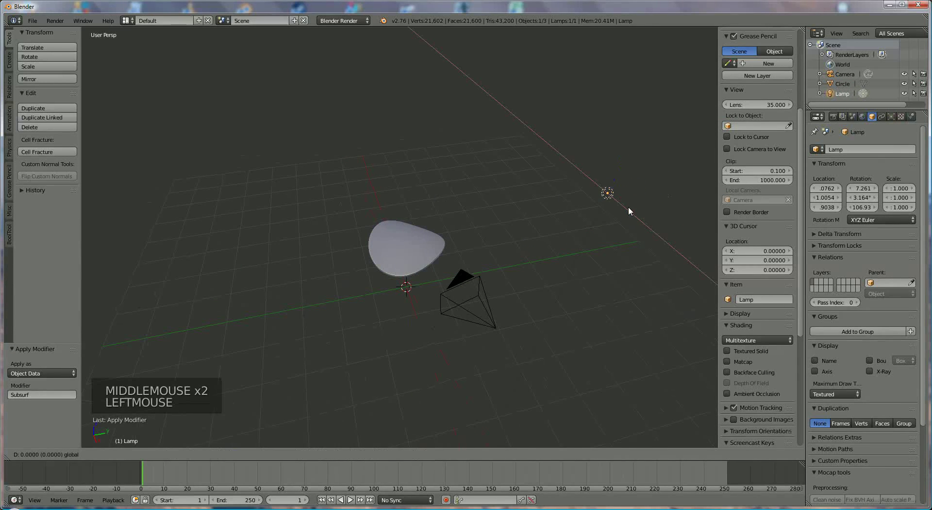
left_click_drag(461, 28, 428, 214)
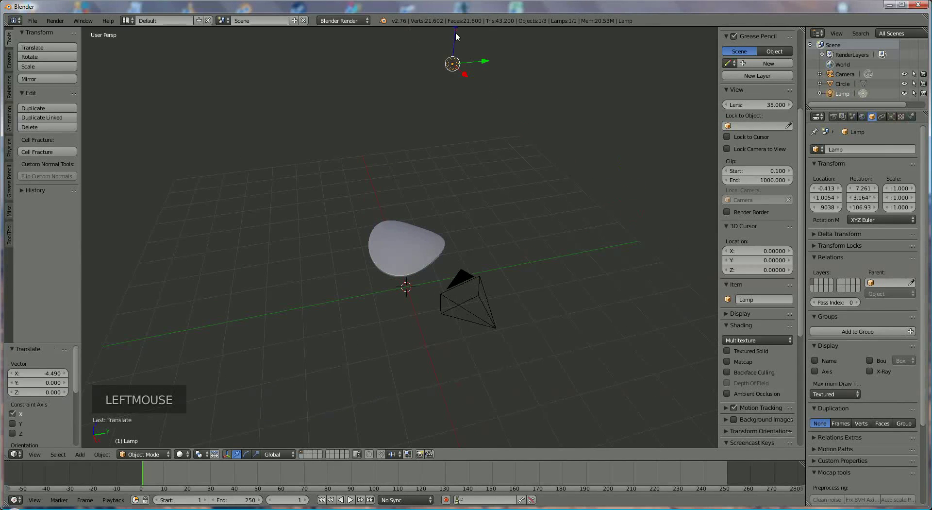
mouse_move(451, 219)
middle_mouse_down()
mouse_move(461, 219)
mouse_move(426, 209)
mouse_move(464, 266)
middle_mouse_up()
Step: Fine-tune the lamp's position, sliding it along Y and raising it slightly
left_click_drag(483, 271, 496, 274)
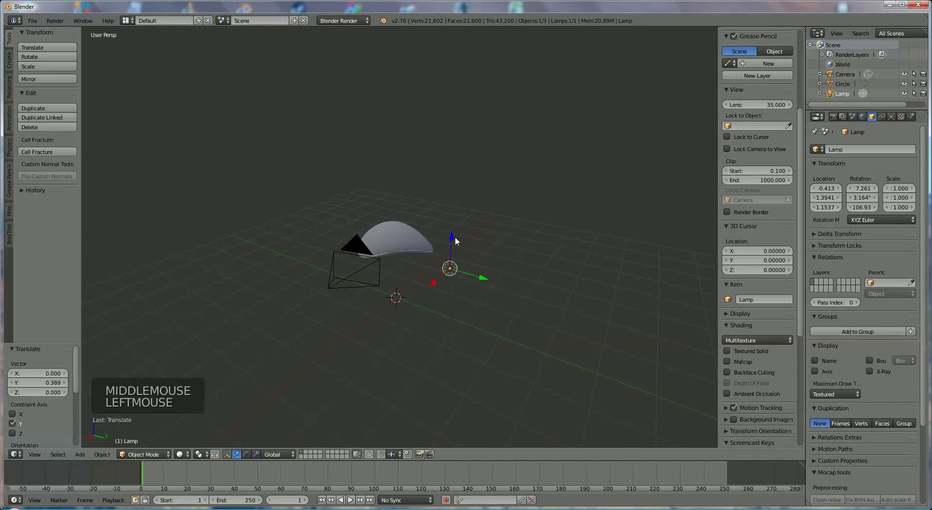
left_click_drag(455, 237, 461, 204)
mouse_move(464, 245)
middle_mouse_down()
mouse_move(544, 275)
mouse_move(484, 210)
middle_mouse_up()
left_click_drag(484, 211, 507, 210)
mouse_move(490, 270)
middle_mouse_down()
mouse_move(457, 258)
mouse_move(444, 245)
mouse_move(451, 231)
middle_mouse_up()
left_click_drag(479, 186, 476, 178)
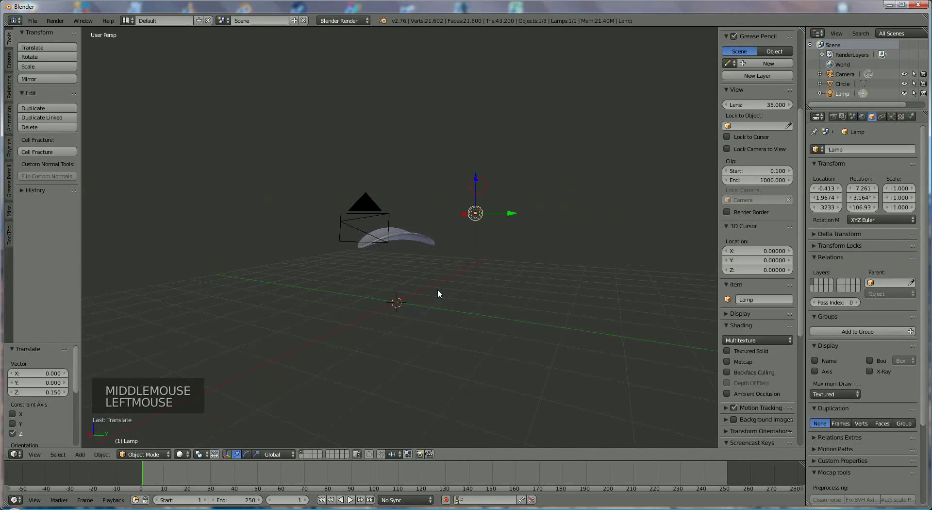
middle_click_drag(438, 289, 437, 301)
Step: Duplicate the lamp as Lamp.001 and move it along Y
key("shift+d")
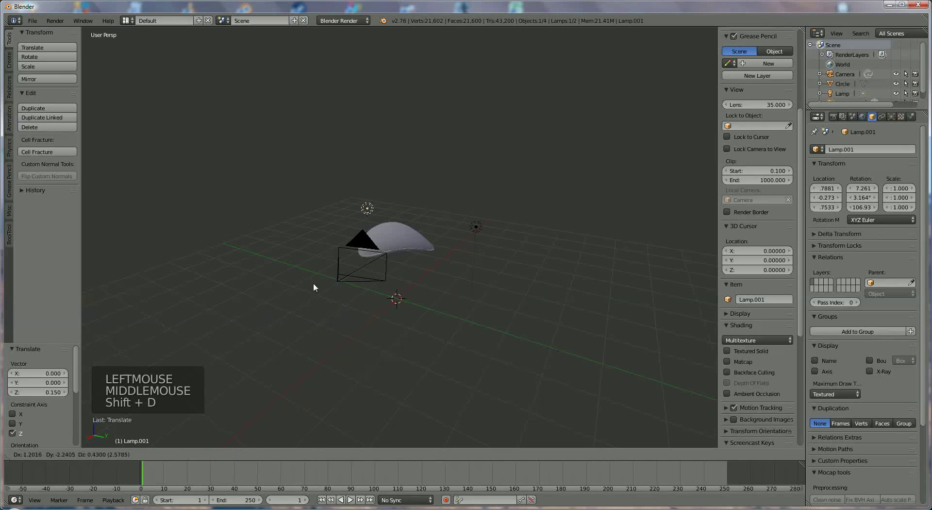
left_click(285, 293)
mouse_move(308, 302)
middle_mouse_down()
mouse_move(451, 336)
mouse_move(456, 284)
middle_mouse_up()
left_click_drag(442, 268, 456, 318)
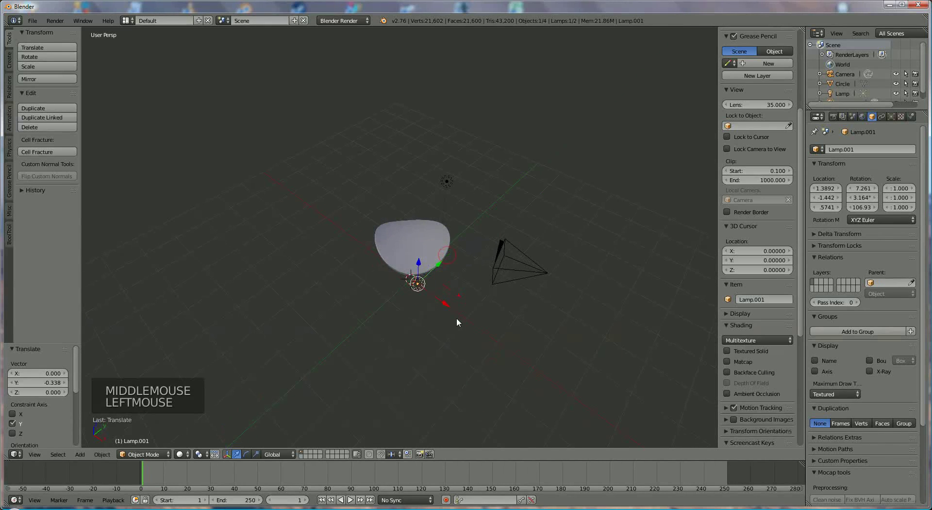
mouse_move(456, 317)
middle_mouse_down()
mouse_move(361, 298)
mouse_move(355, 287)
middle_mouse_up()
Step: Duplicate it again as Lamp.002 and slide it into place near the chip
key("shift+d")
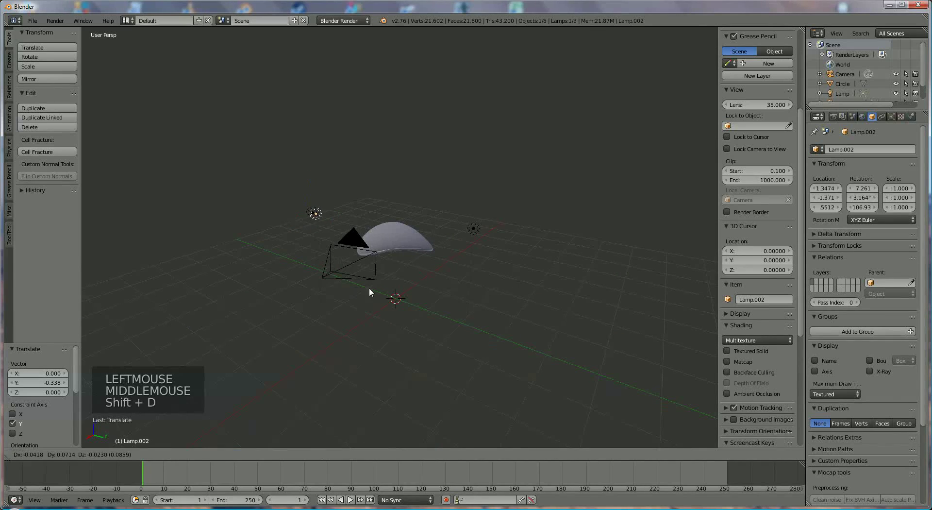
left_click(442, 352)
middle_click_drag(441, 350, 500, 328)
mouse_move(470, 265)
left_mouse_down()
mouse_move(485, 257)
mouse_move(507, 310)
left_mouse_up()
middle_click_drag(428, 326, 423, 331)
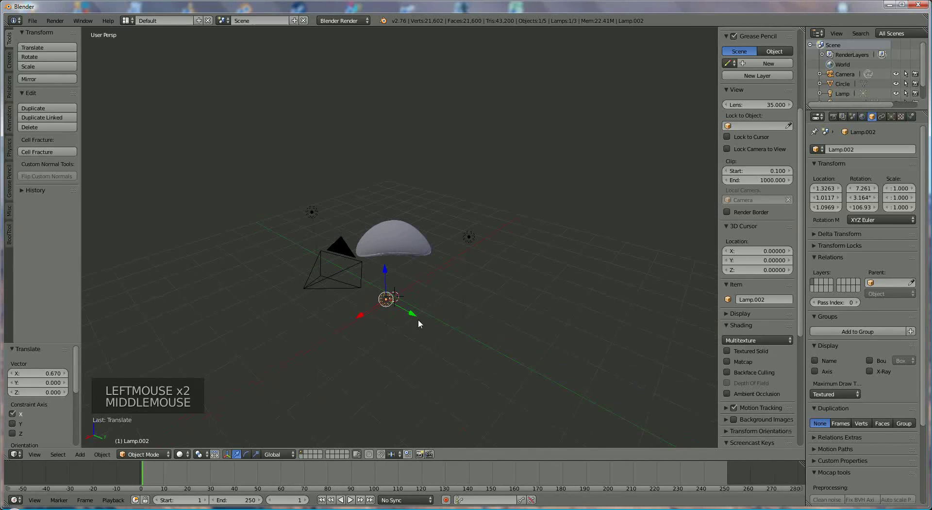
left_click_drag(418, 319, 422, 324)
middle_click_drag(461, 327, 445, 331)
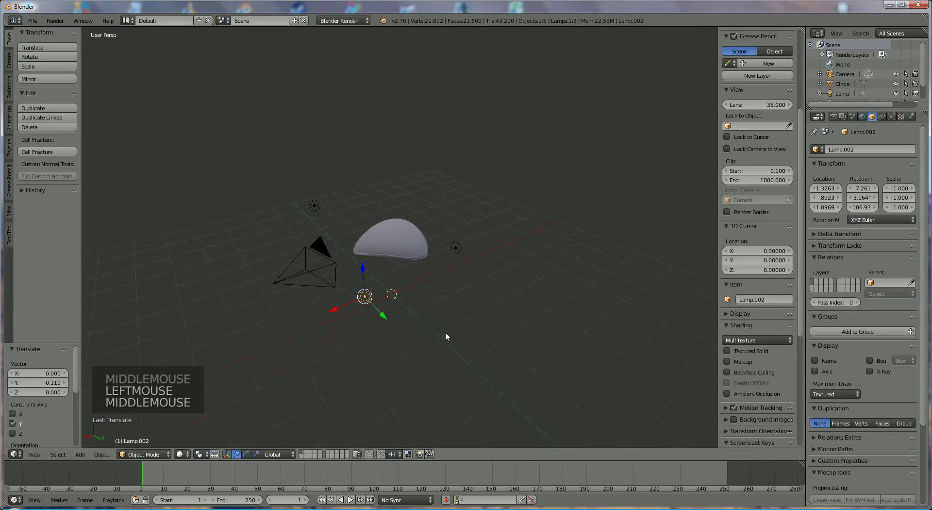
scroll(445, 331, "up", 2)
Step: Select the chip and create a new material named 'orange'
right_click(409, 251)
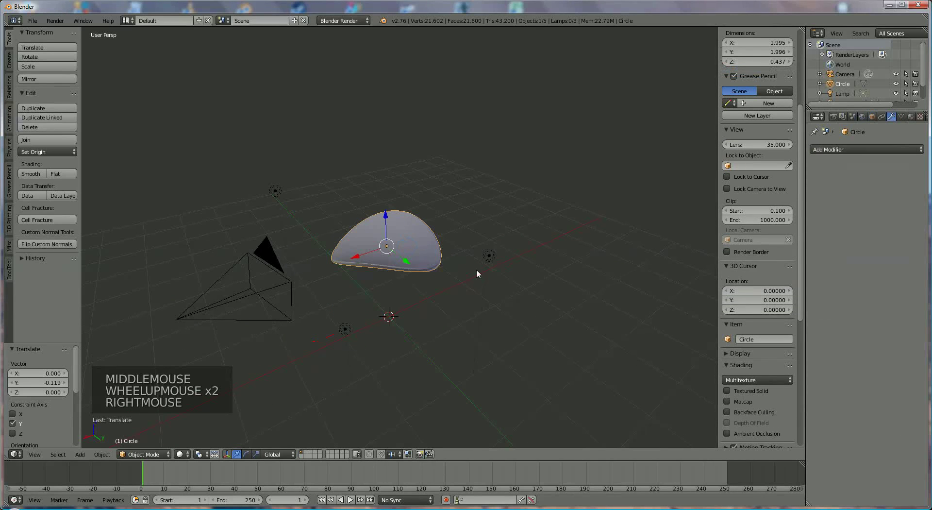
left_click(911, 118)
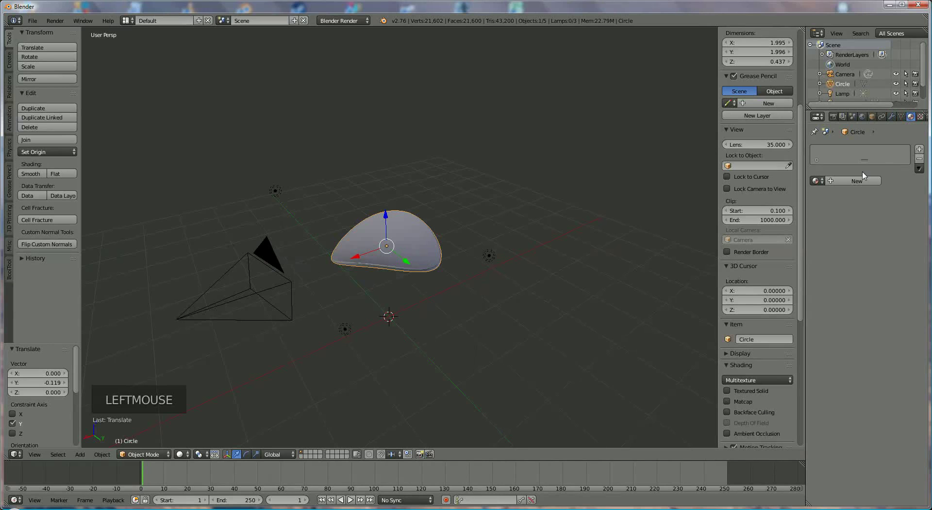
left_click(847, 180)
left_click(831, 181)
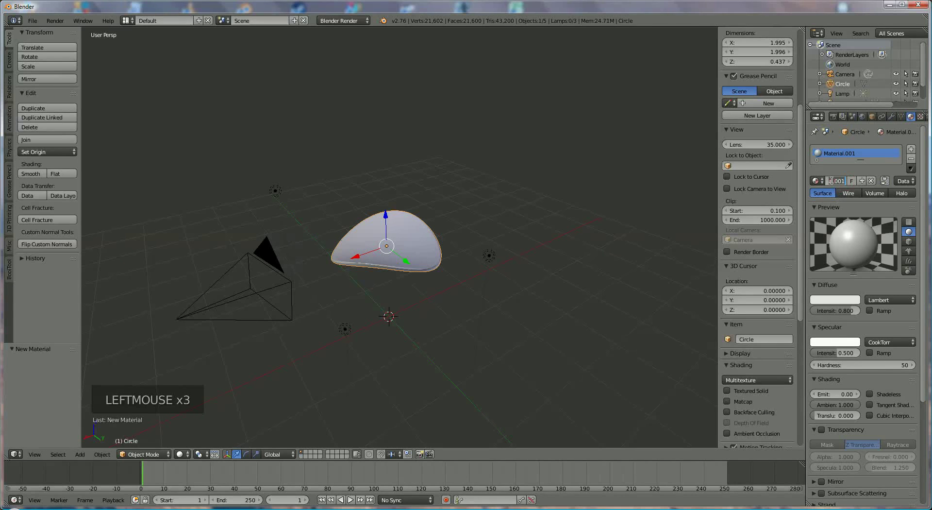
key("BackSpace")
type("orange")
key("Return")
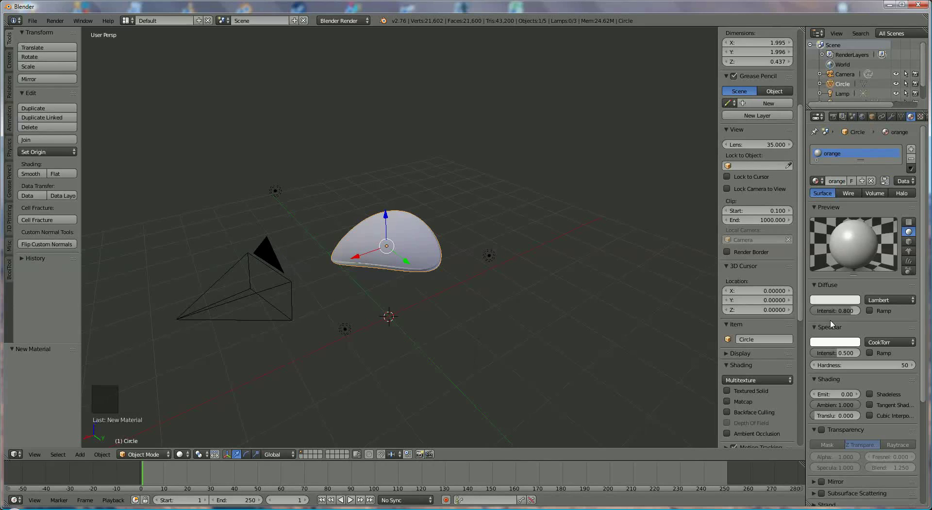
Step: Set an orange diffuse colour, diffuse intensity 1.0 and specular intensity 0
left_click(840, 299)
left_click(797, 225)
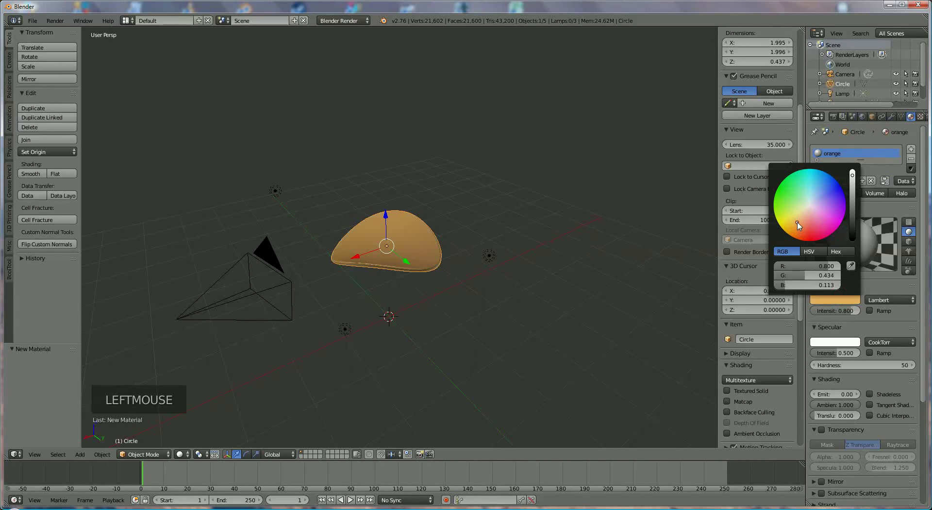
left_click(858, 315)
double_click(858, 312)
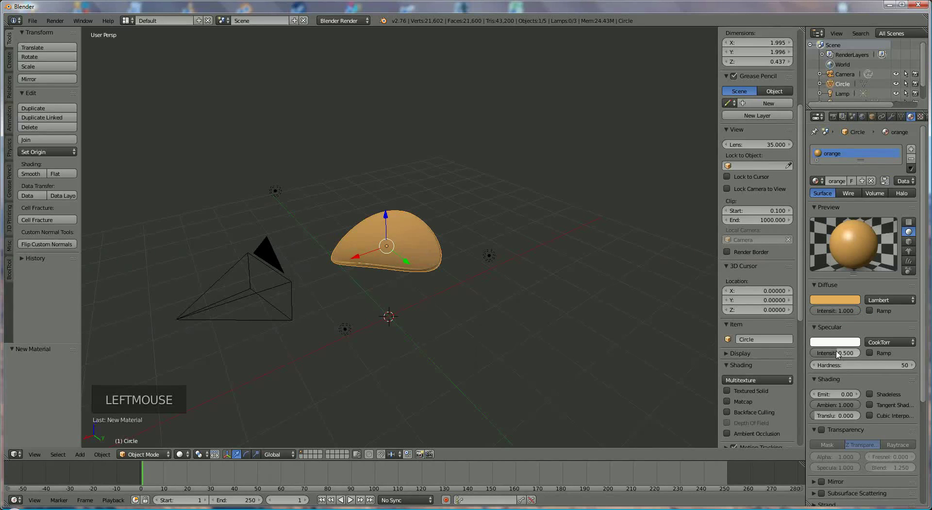
left_click_drag(837, 353, 796, 356)
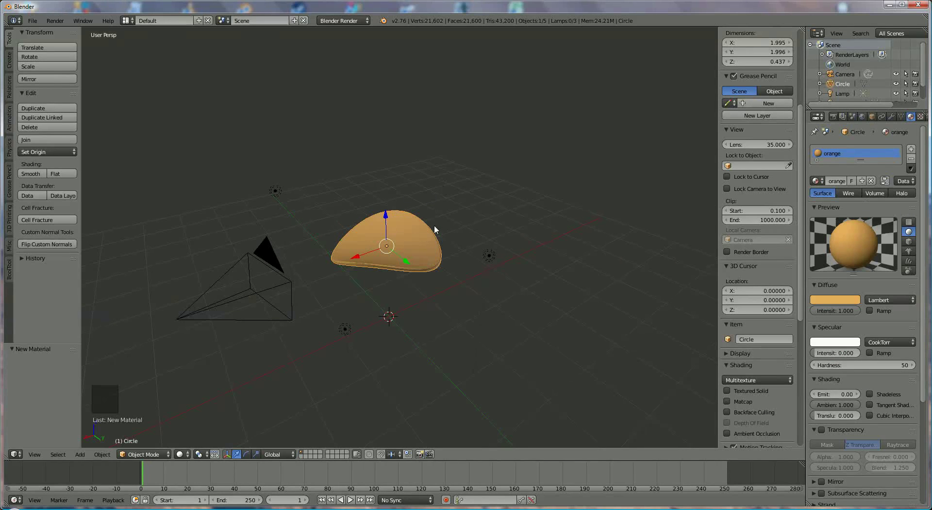
scroll(864, 369, "down", 3)
scroll(867, 384, "down", 4)
scroll(843, 404, "down", 3)
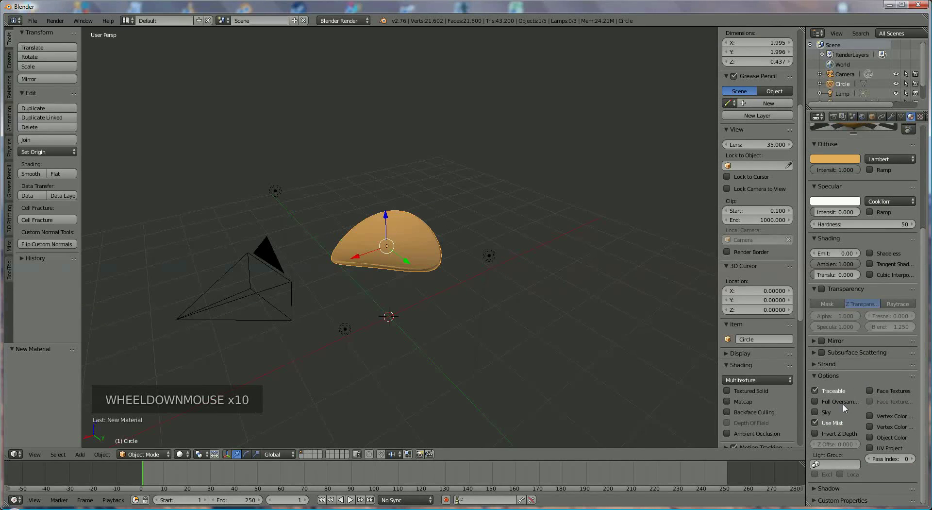
left_click(820, 489)
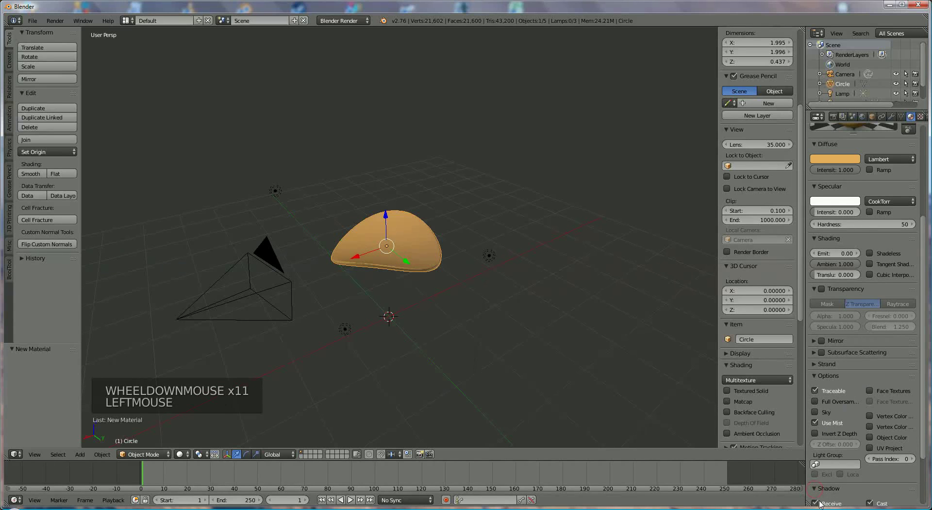
left_click(820, 503)
scroll(883, 368, "up", 1)
scroll(864, 291, "up", 5)
scroll(844, 218, "up", 1)
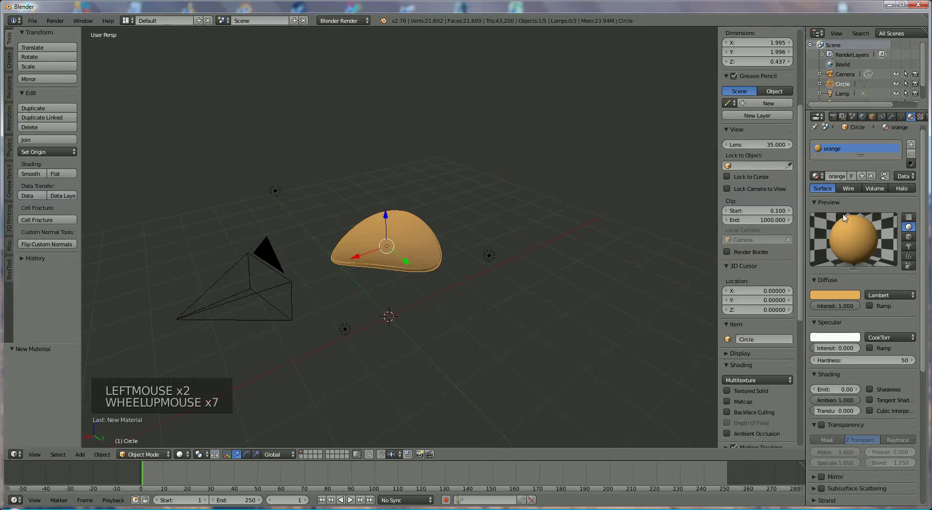
scroll(845, 219, "up", 2)
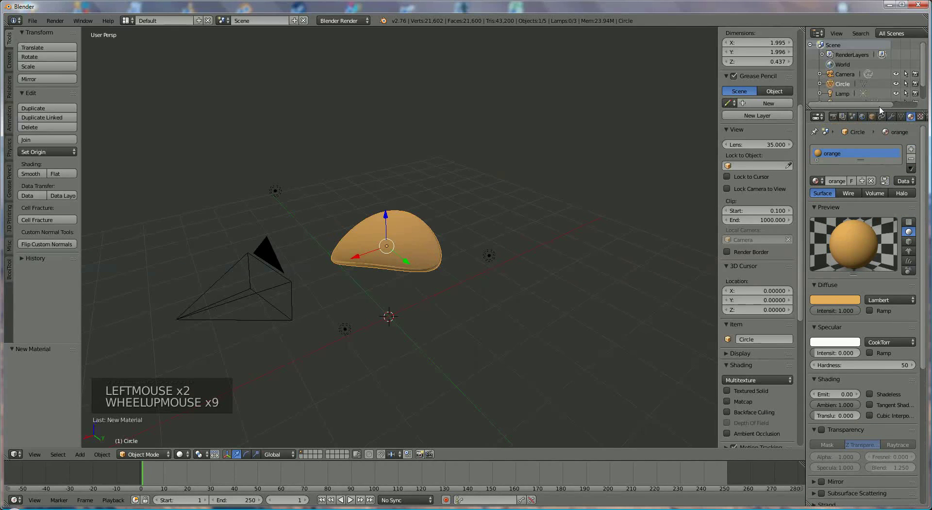
Step: Add a new Stucci texture to the chip's material, previewed together with the material
left_click(920, 117)
left_click(857, 223)
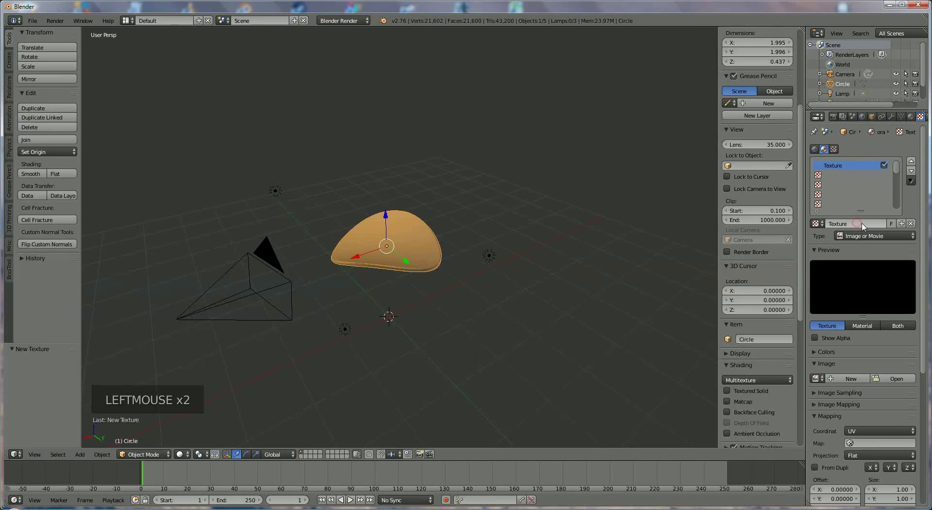
left_click(879, 236)
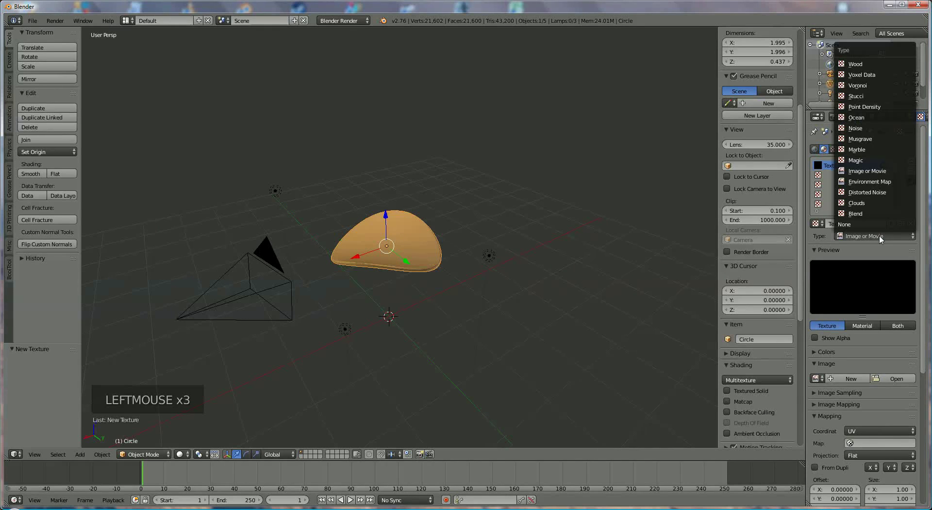
left_click(880, 100)
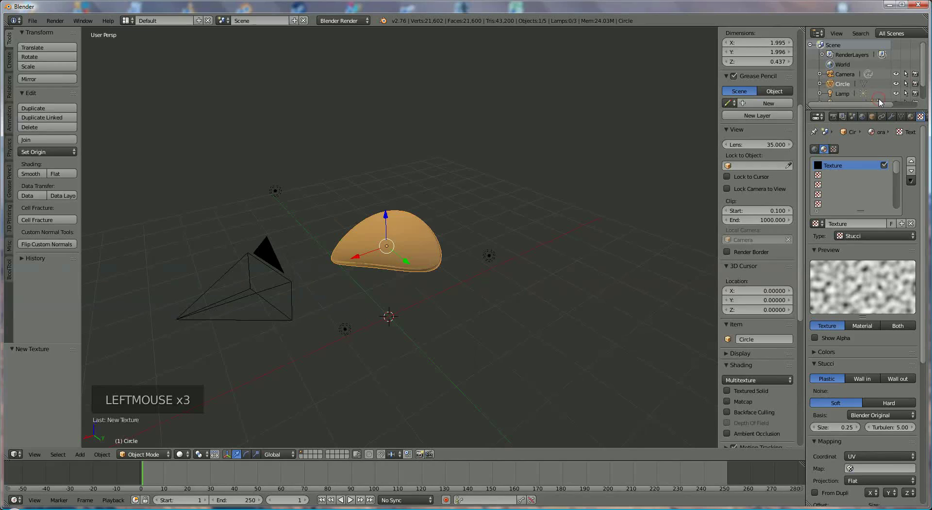
left_click(903, 325)
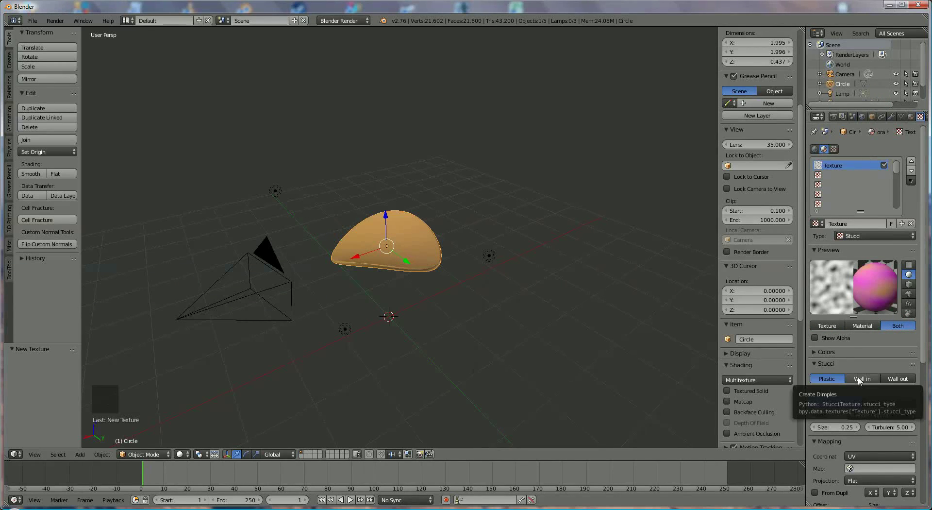
Step: Set the texture mapping to Object coordinates with Sphere projection
scroll(877, 344, "down", 2)
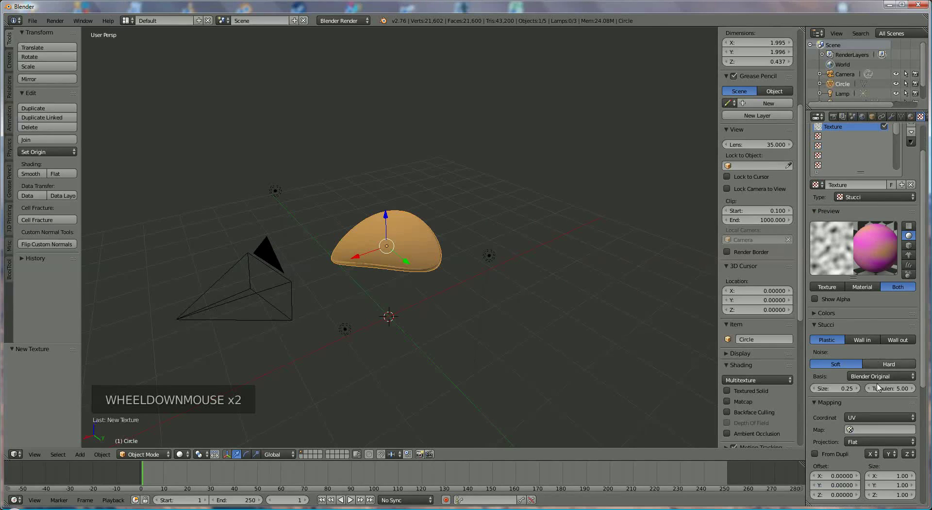
left_click(876, 417)
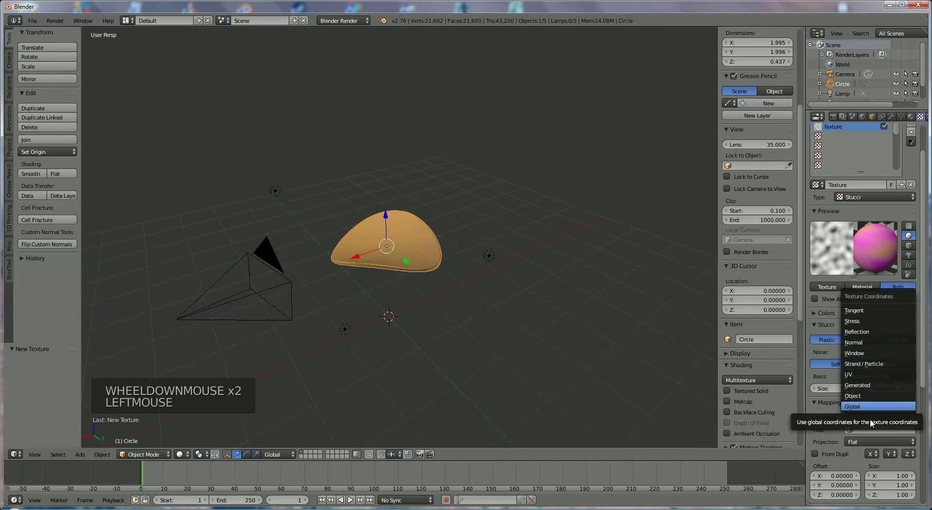
left_click(871, 395)
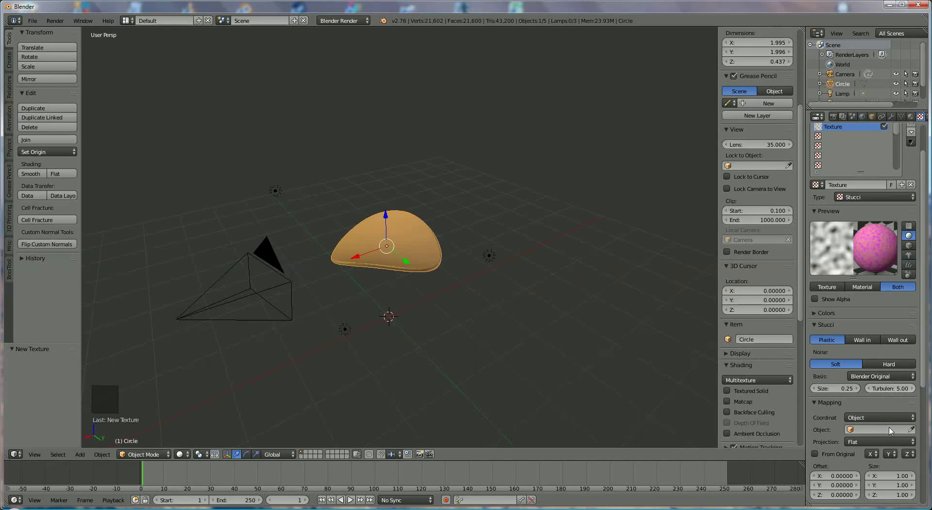
left_click(891, 442)
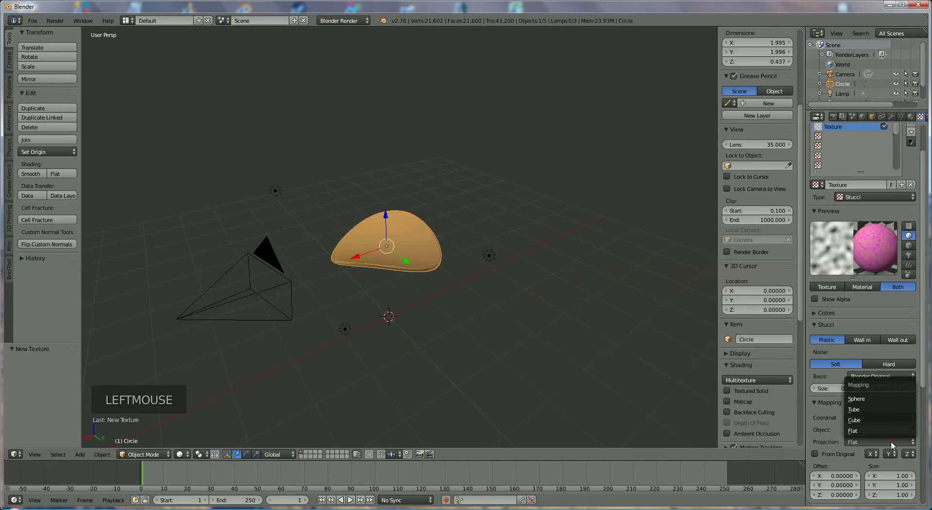
left_click(881, 399)
Step: Change the Stucci texture's influence colour from magenta to orange-red
scroll(867, 328, "down", 8)
scroll(868, 328, "down", 1)
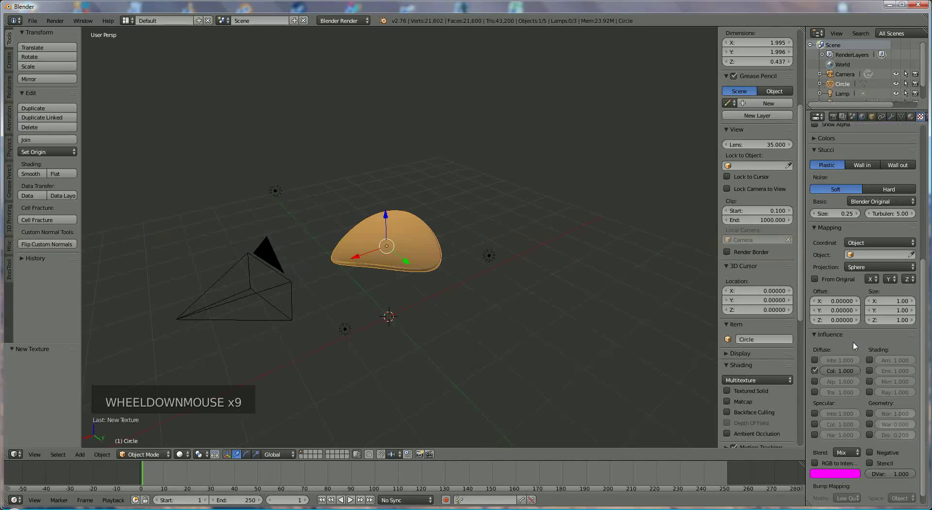
scroll(867, 328, "down", 3)
left_click(838, 462)
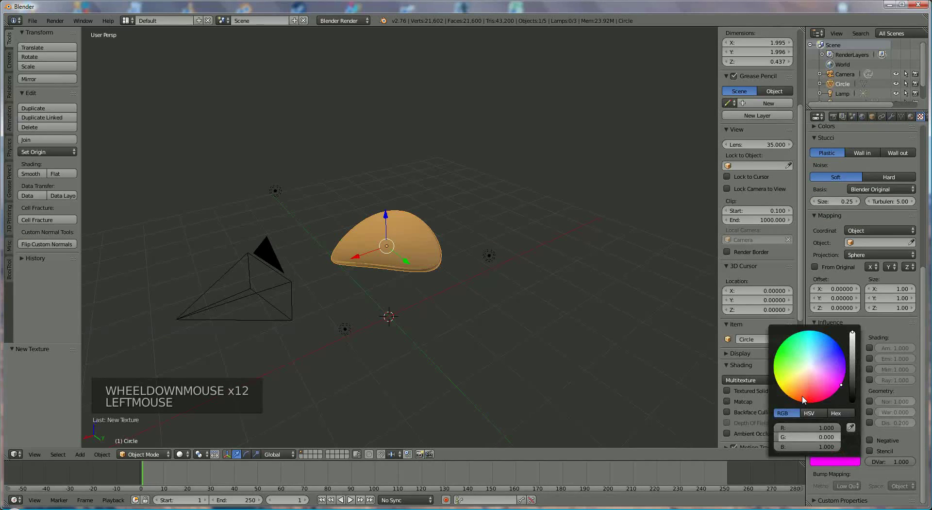
left_click(801, 395)
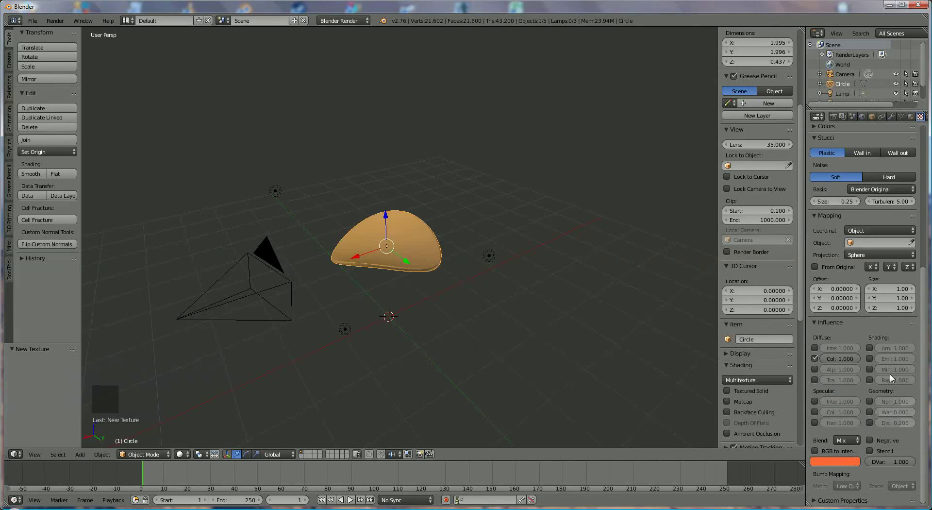
Step: Raise the Stucci noise size, trying hard noise before returning to soft
scroll(887, 350, "up", 4)
scroll(887, 349, "up", 1)
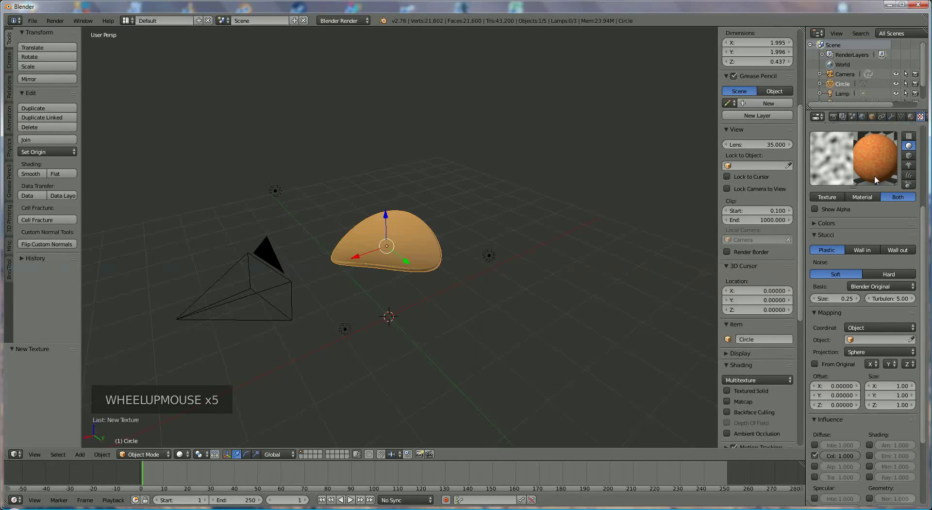
left_click(838, 299)
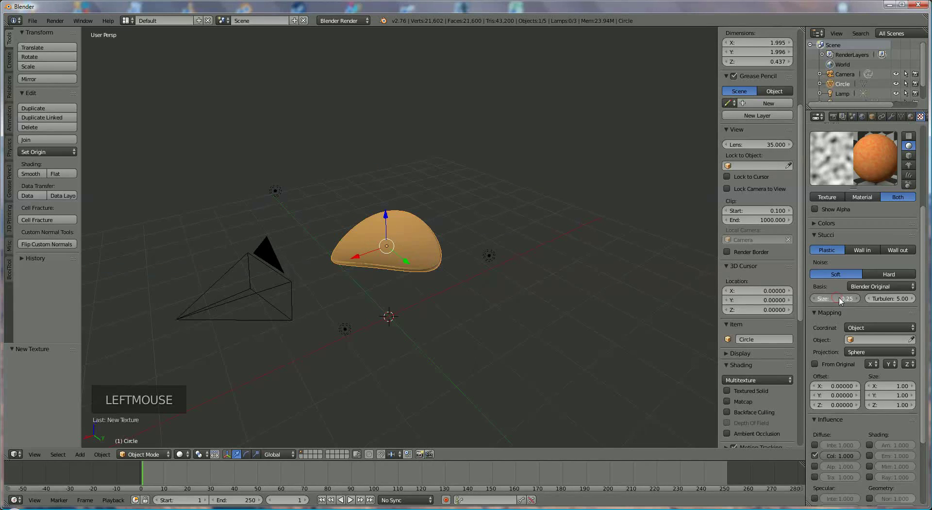
left_click_drag(841, 300, 847, 299)
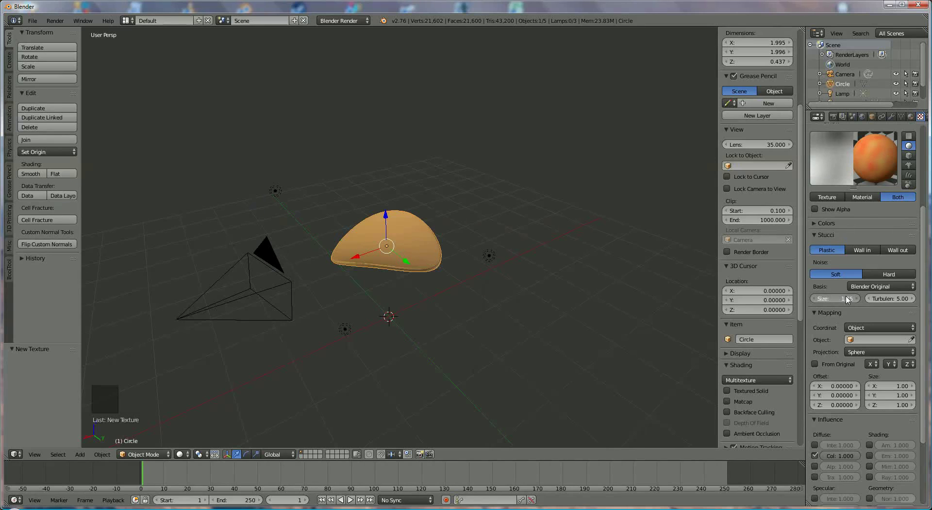
left_click(901, 272)
left_click(831, 277)
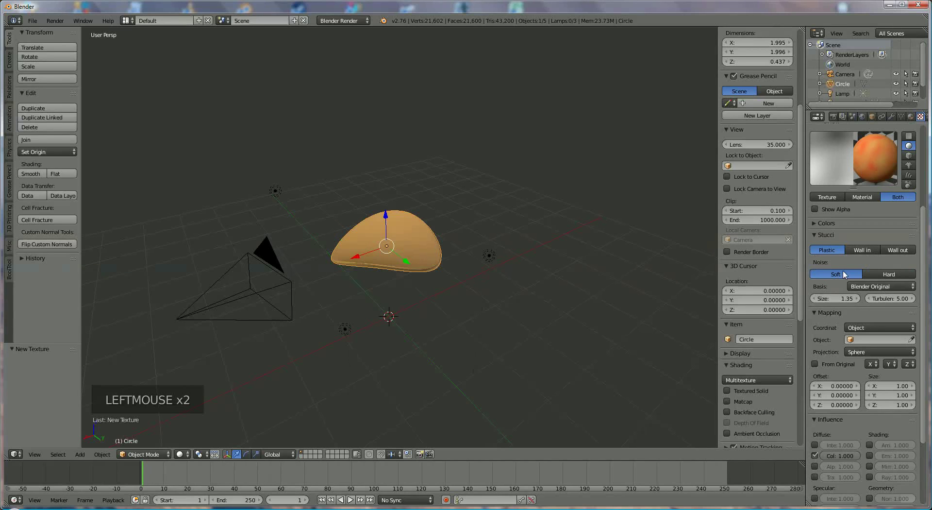
scroll(845, 275, "up", 2)
scroll(844, 275, "up", 2)
scroll(849, 279, "up", 2)
scroll(850, 279, "up", 1)
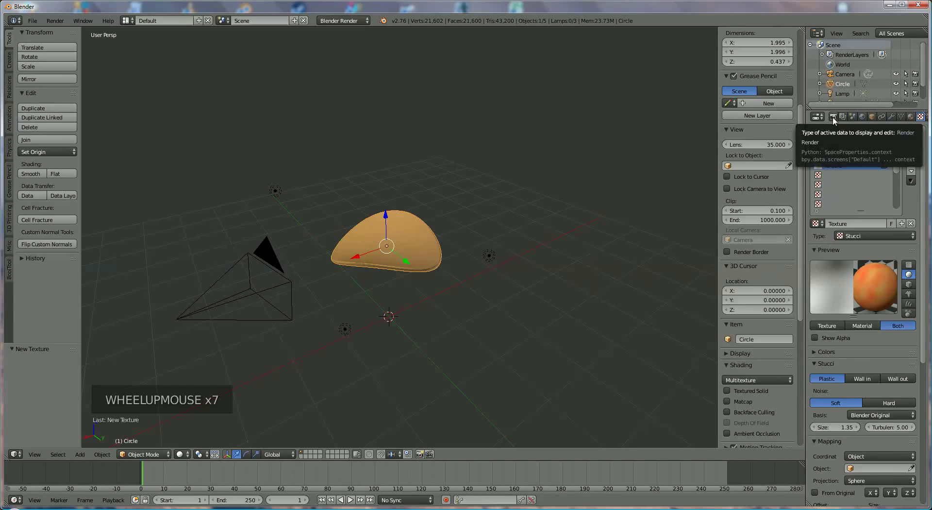
Step: Switch the output file format from PNG to JPEG and render the camera view
left_click(832, 118)
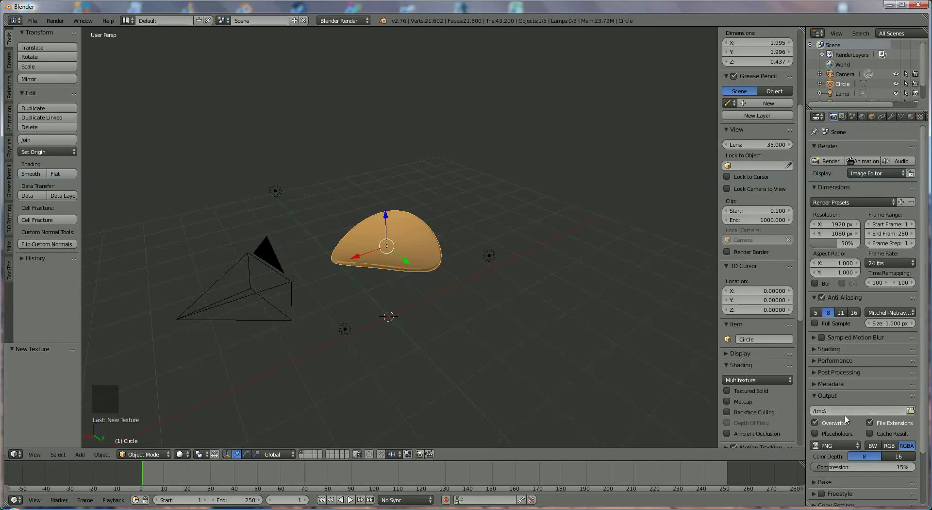
left_click(836, 444)
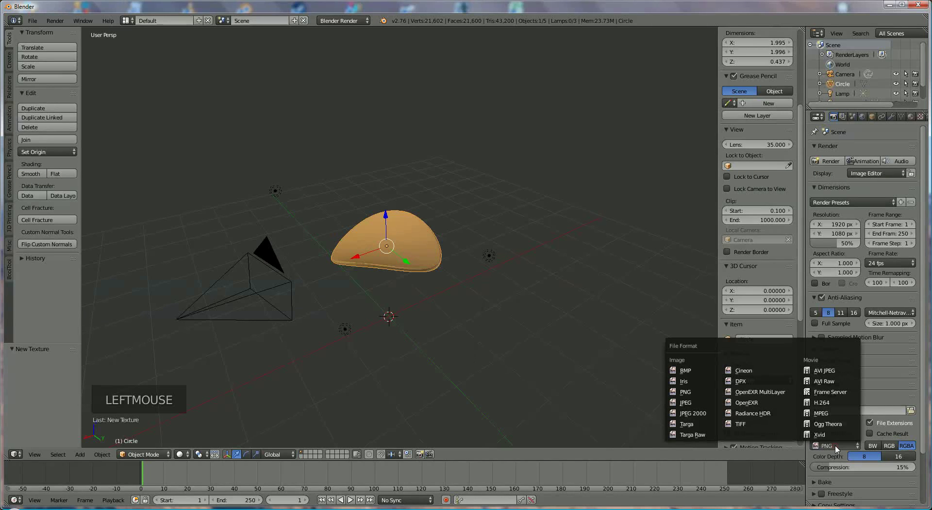
left_click(685, 402)
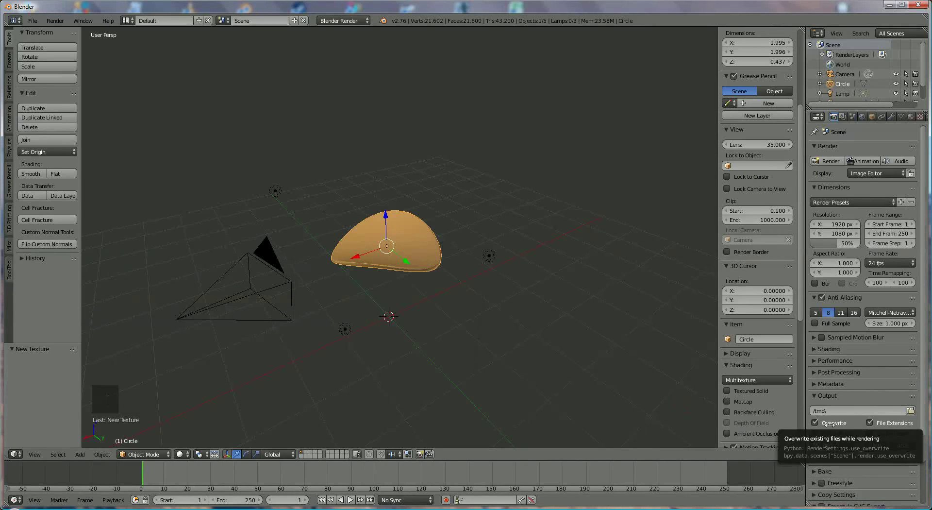
left_click(830, 162)
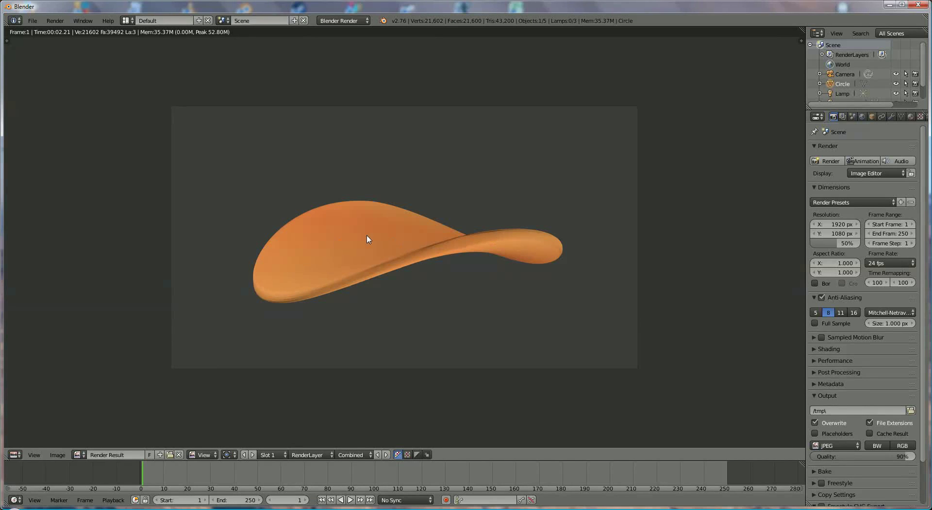
Step: Return to the 3D View and shrink the Stucci noise size to 0.0001
left_click(15, 454)
left_click(39, 443)
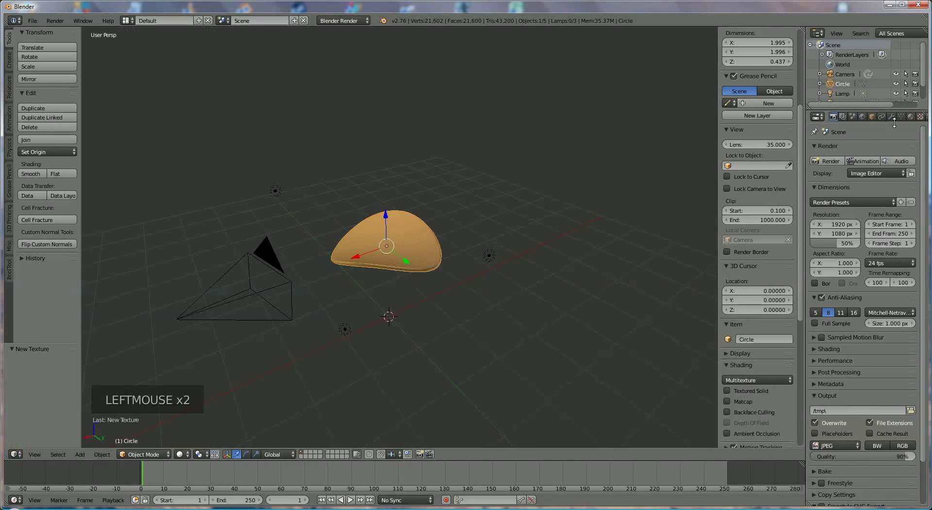
left_click(920, 116)
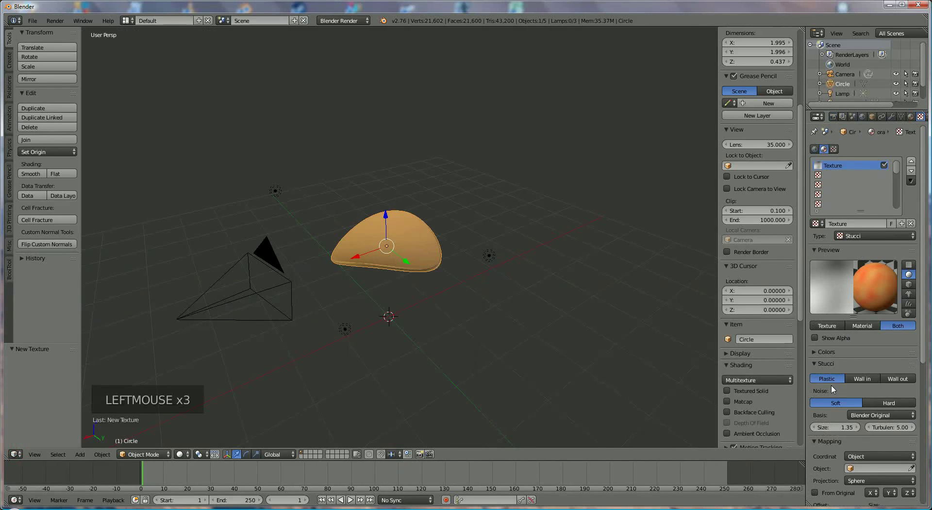
left_click_drag(847, 426, 820, 427)
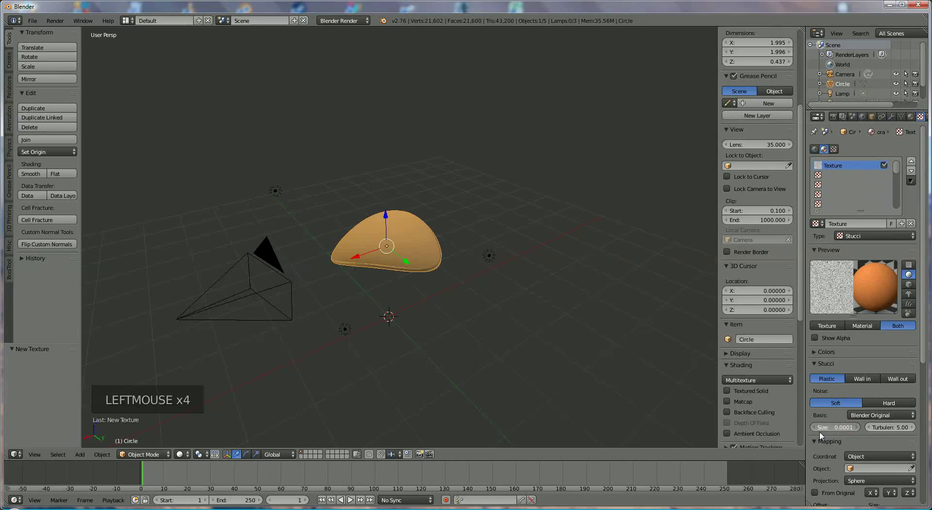
Step: Render the chip again, then return to the 3D View and Stucci texture settings
left_click(833, 117)
left_click(830, 160)
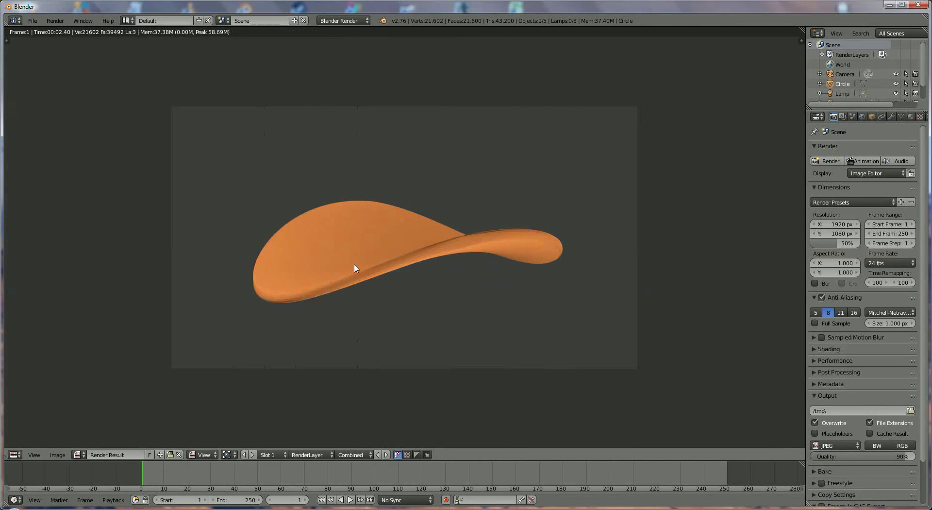
left_click(18, 454)
left_click(29, 442)
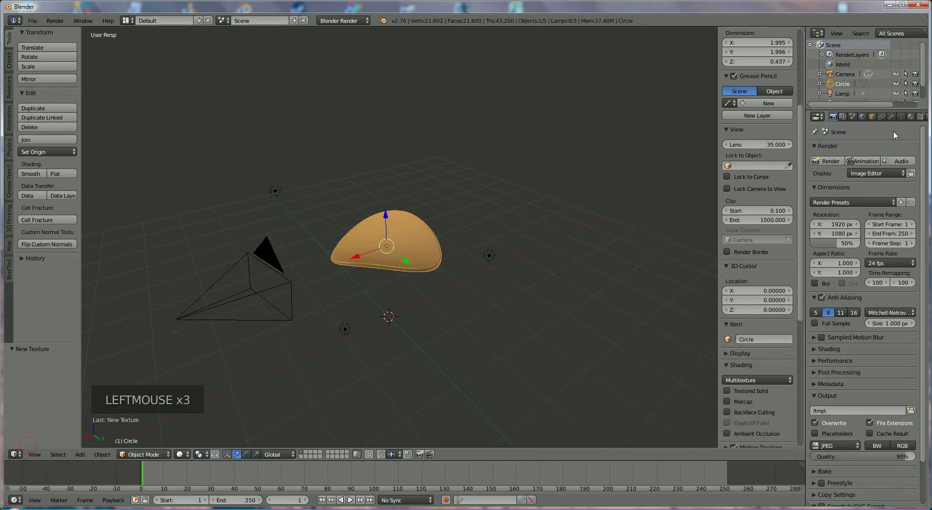
left_click(920, 116)
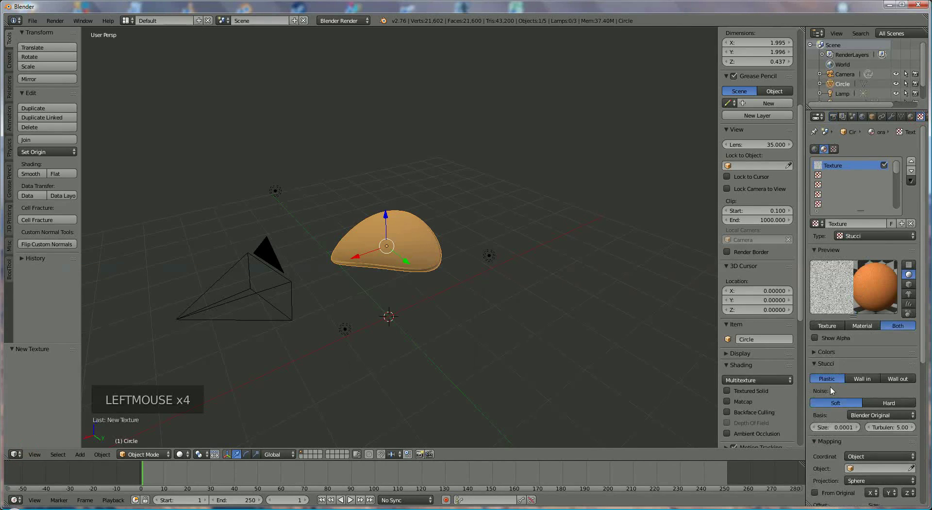
Step: Enter 0.7 as the Stucci Size and start a new render of the chip
left_click(835, 430)
left_click_drag(828, 433, 848, 427)
left_click(848, 427)
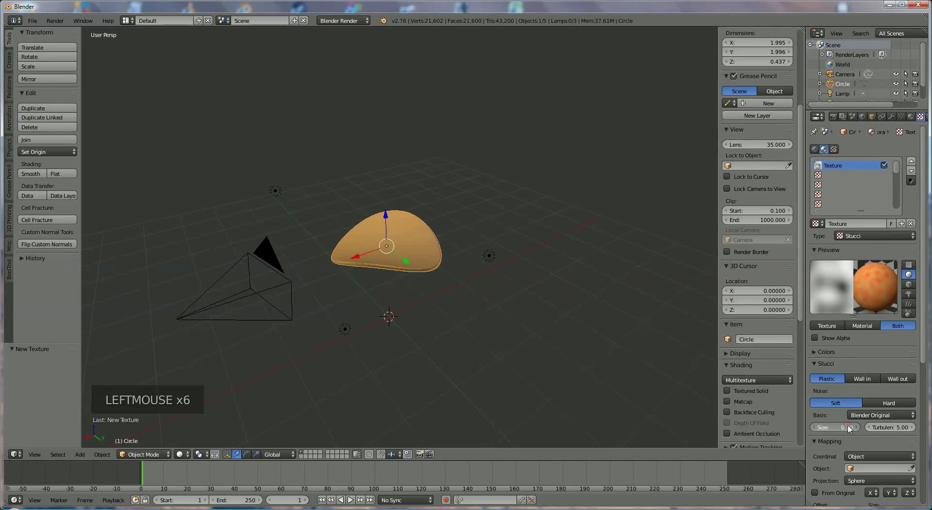
type("0.7")
left_click(833, 116)
left_click(831, 161)
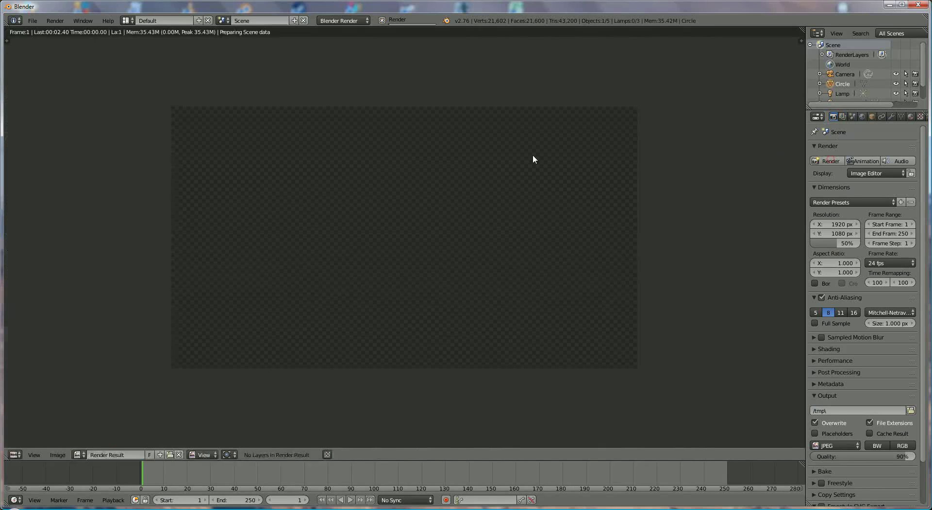